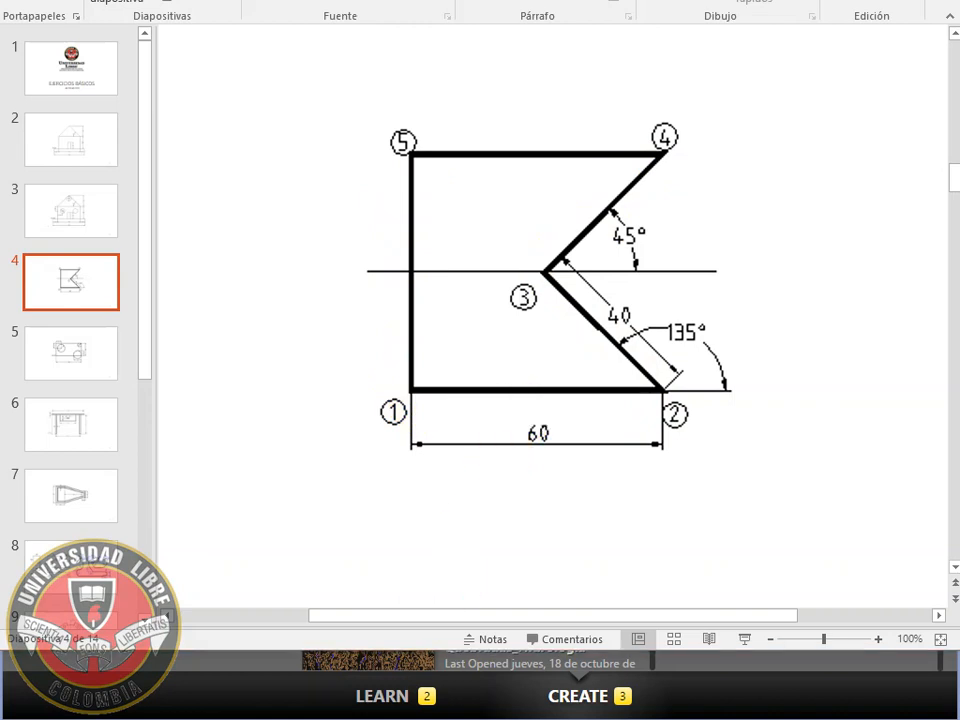
# Step: Switch to AutoCAD and create a new drawing from the acadiso.dwt template
pyautogui.hotkey('alt', 'Tab')
pyautogui.click(37, 32)
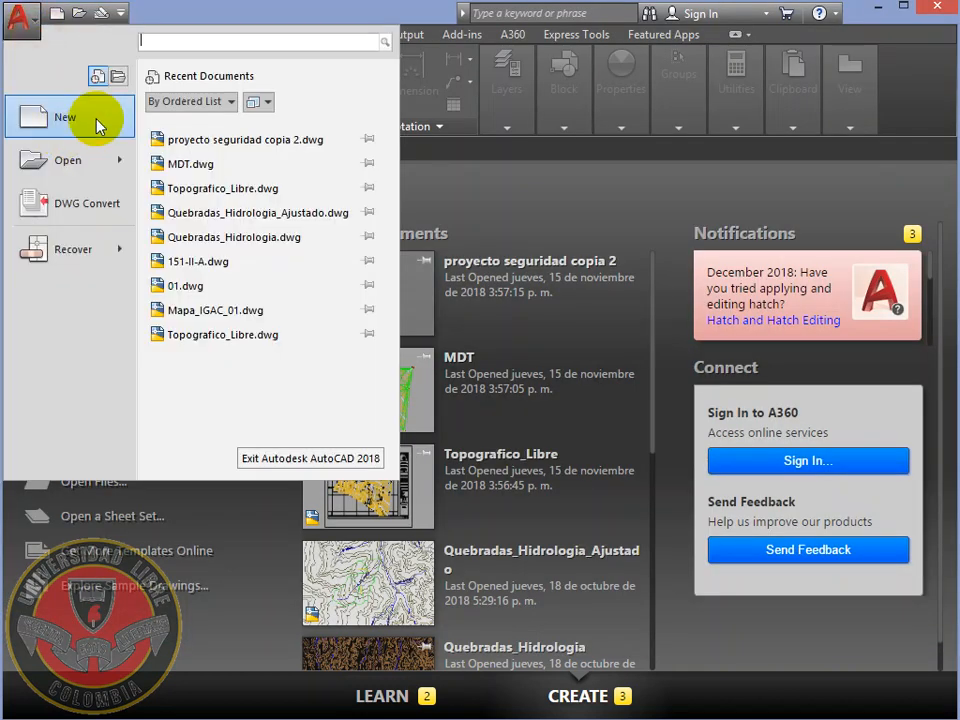
pyautogui.click(62, 129)
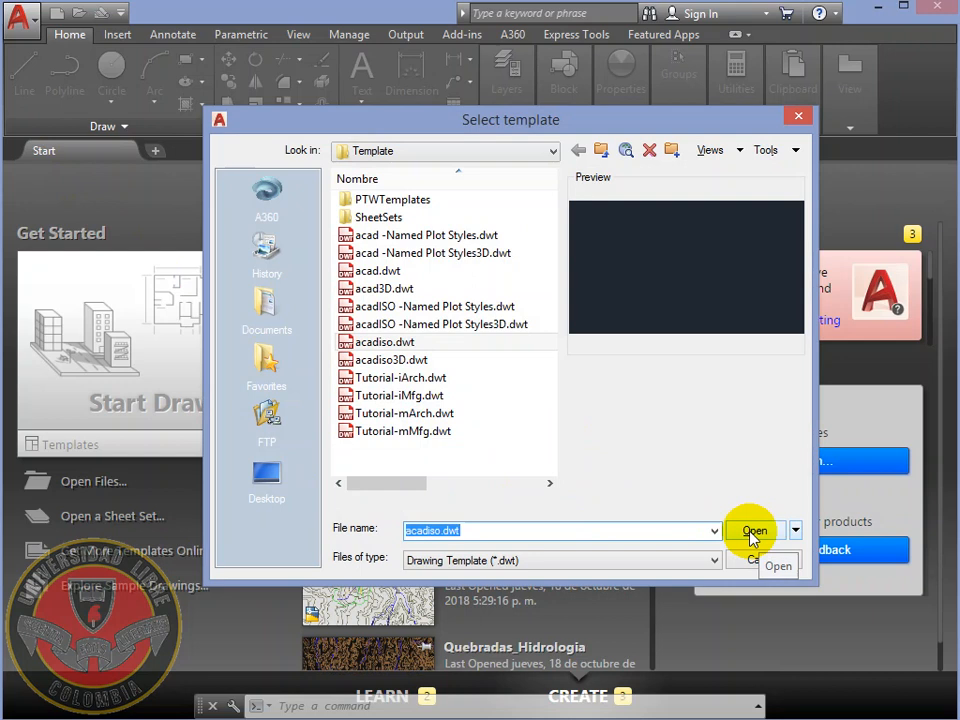
pyautogui.click(753, 531)
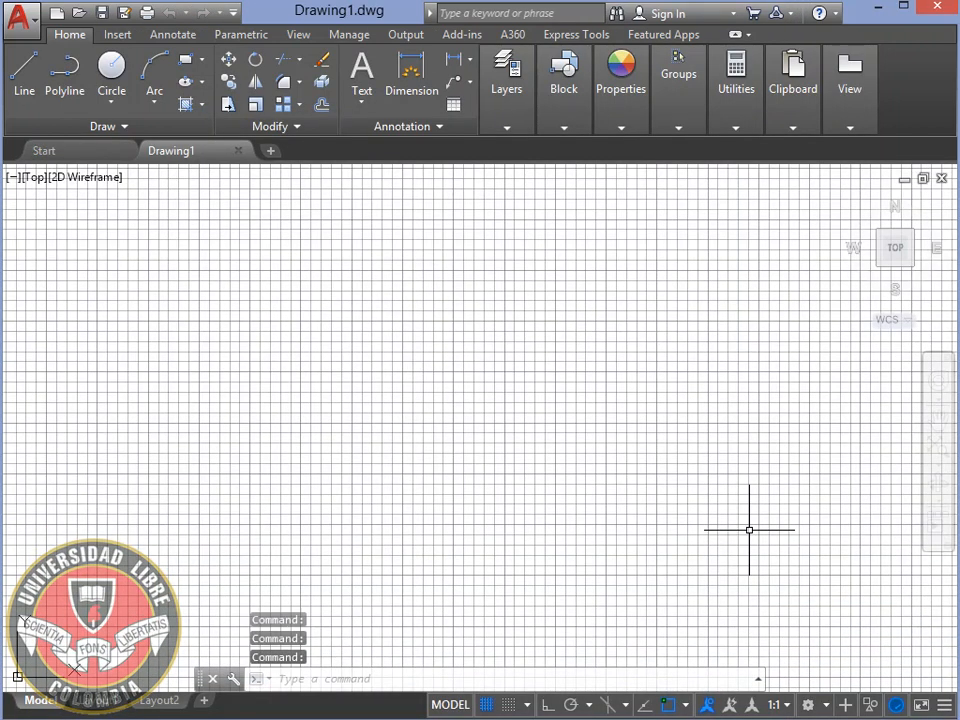
# Step: Toggle the grid display in the new drawing and leave it off
pyautogui.click(487, 703)
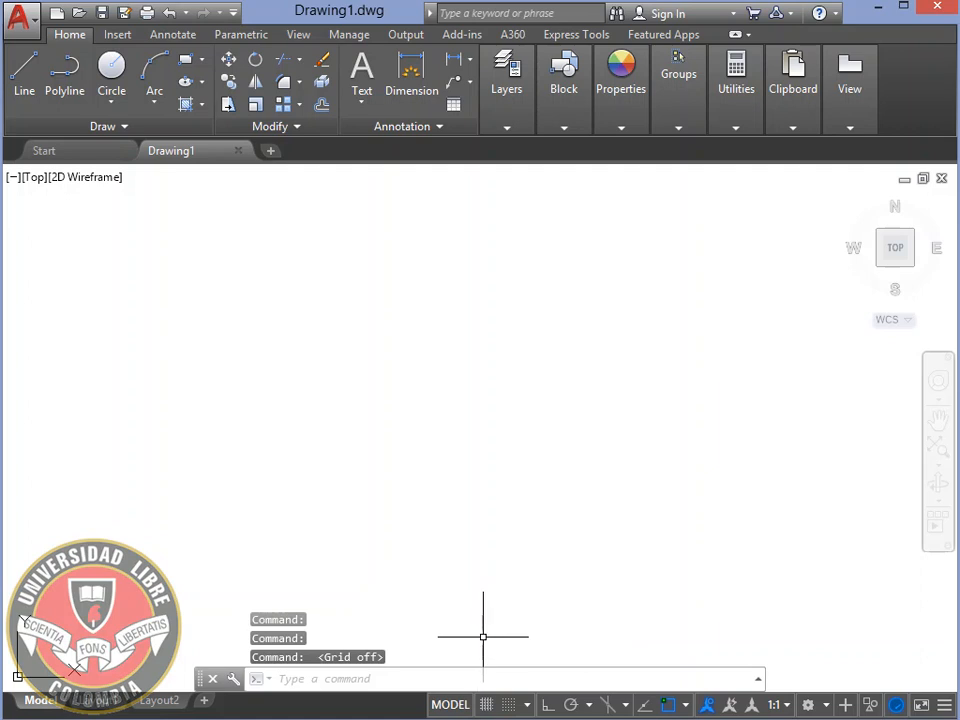
pyautogui.press('F7')
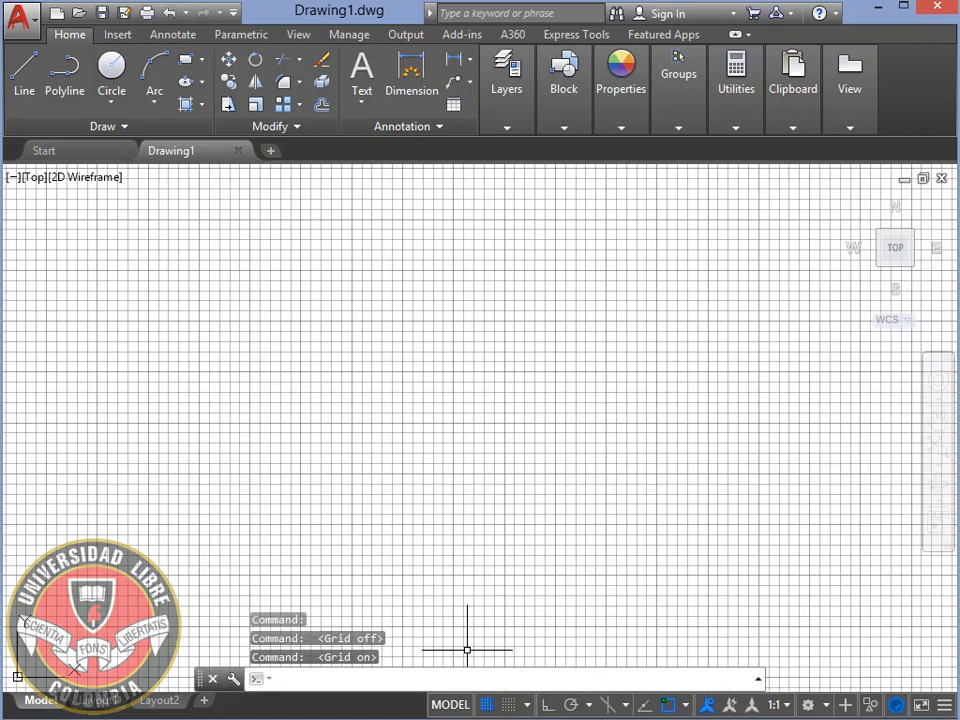
pyautogui.press('F7')
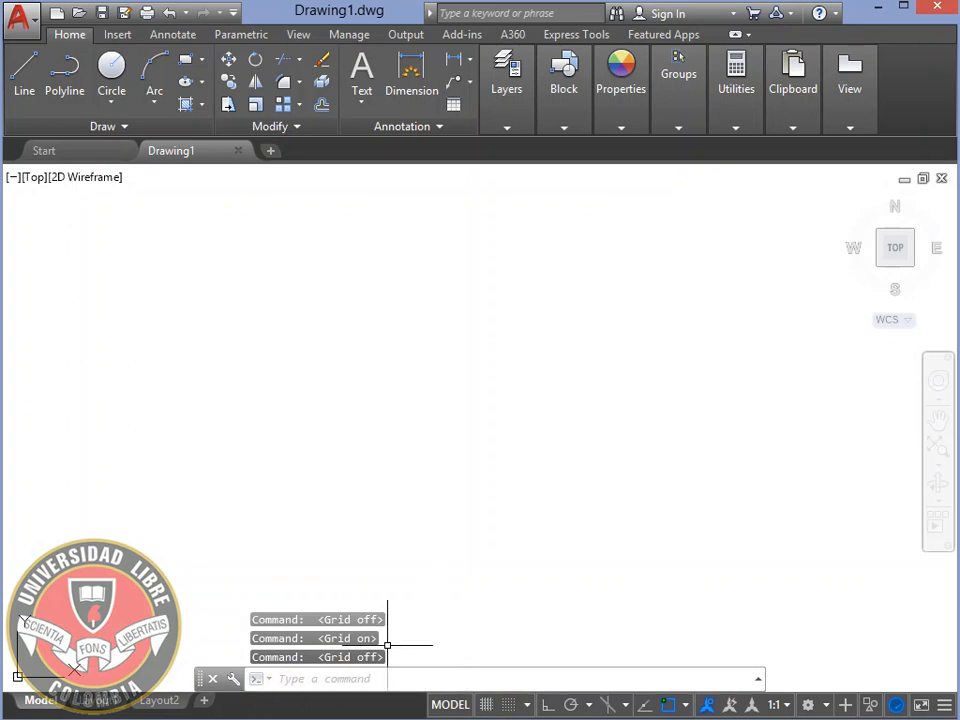
# Step: Check the reference figure on the PowerPoint slide and draw a trial chain of three connected freehand lines in AutoCAD
pyautogui.hotkey('alt', 'Tab')
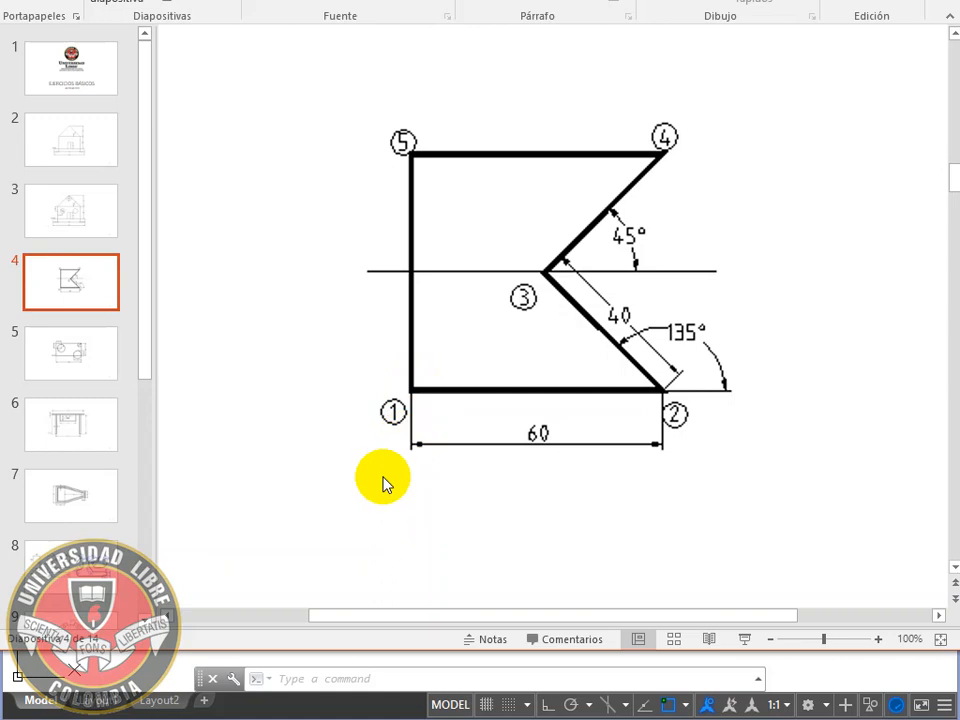
pyautogui.hotkey('alt', 'Tab')
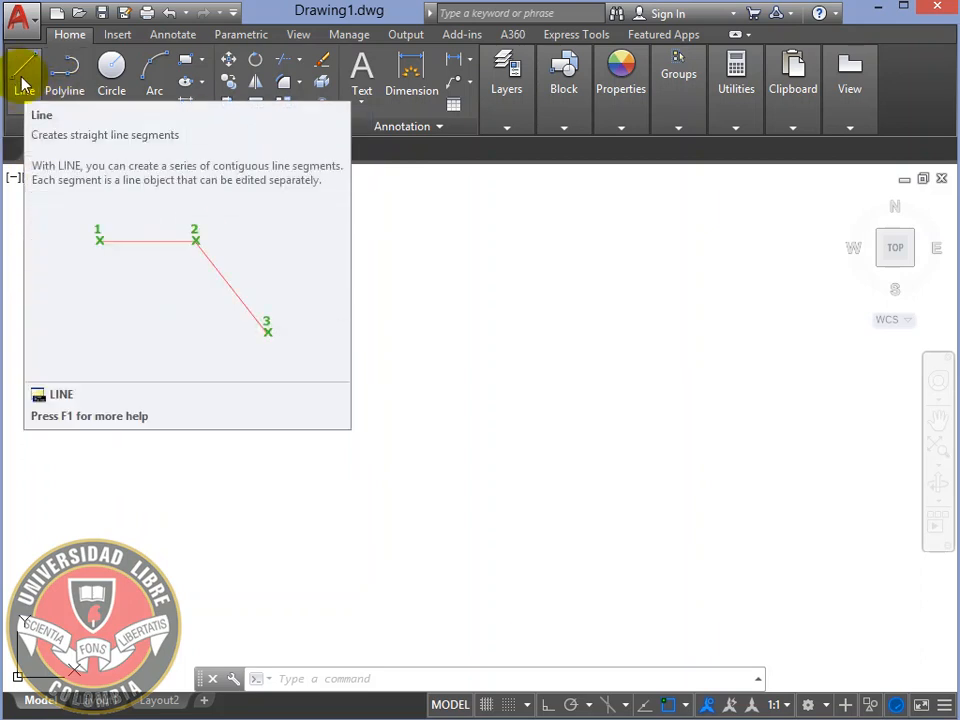
pyautogui.click(22, 84)
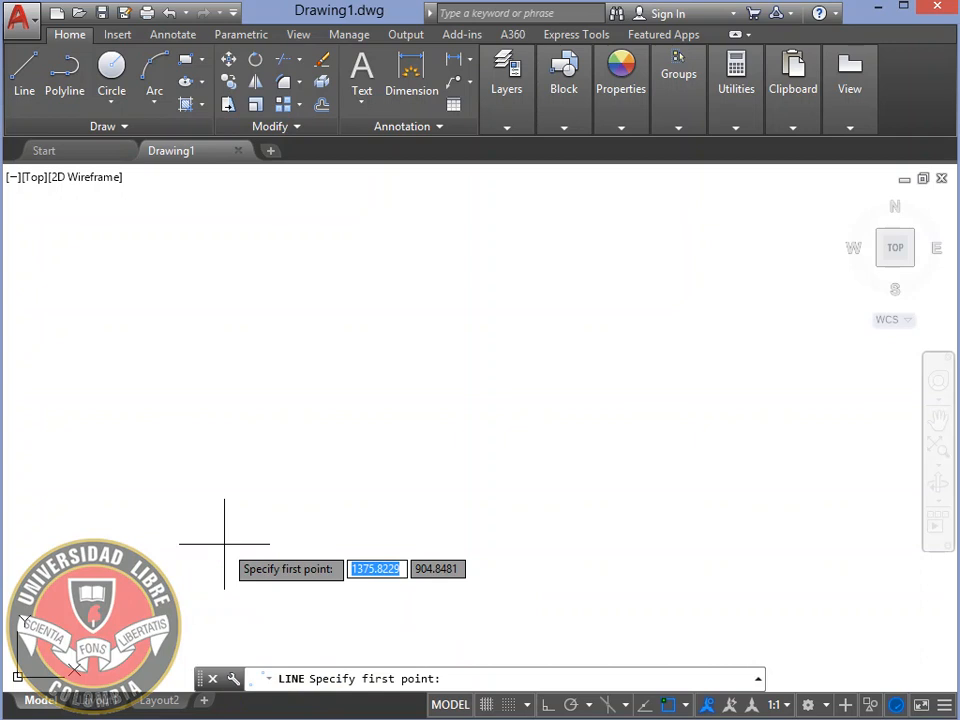
pyautogui.click(304, 408)
pyautogui.click(471, 493)
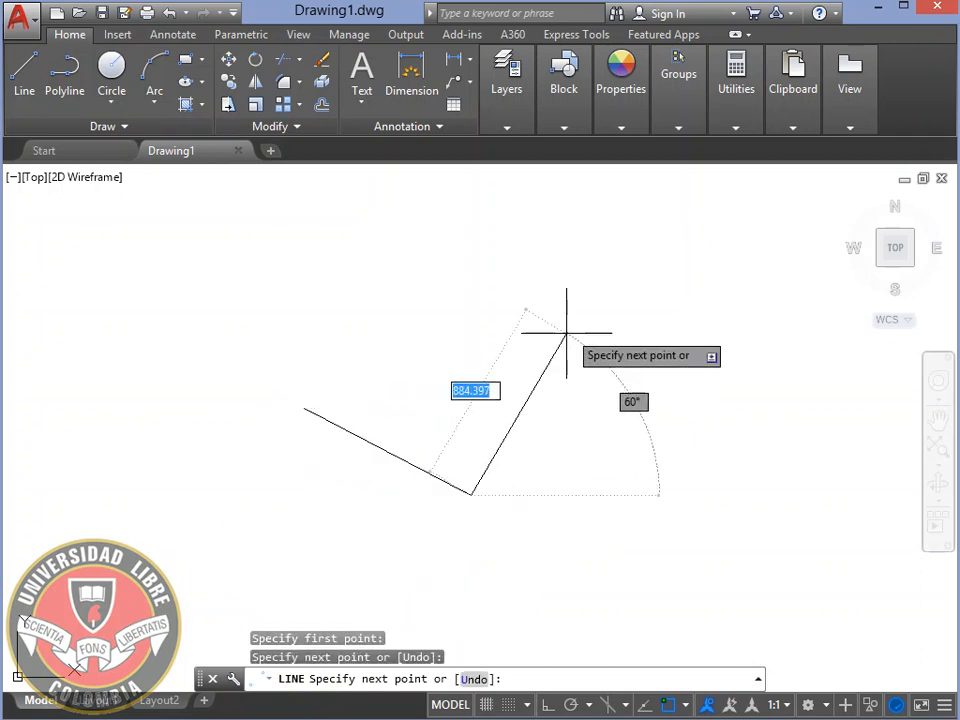
pyautogui.click(572, 326)
pyautogui.click(682, 341)
pyautogui.press('Escape')
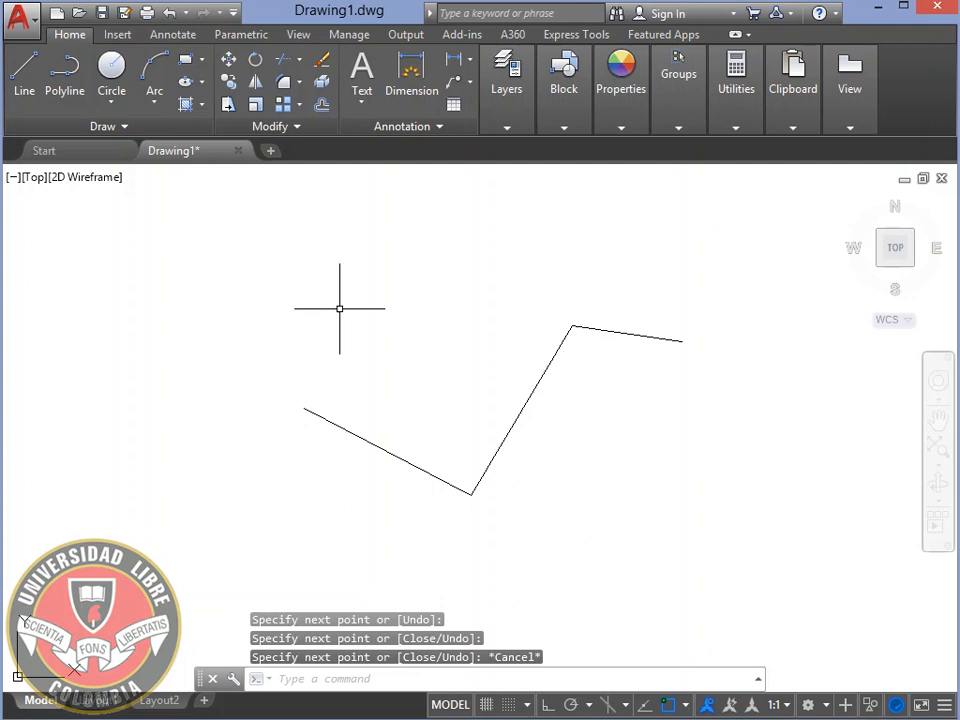
# Step: Select all three trial line segments and delete them
pyautogui.click(294, 259)
pyautogui.click(732, 497)
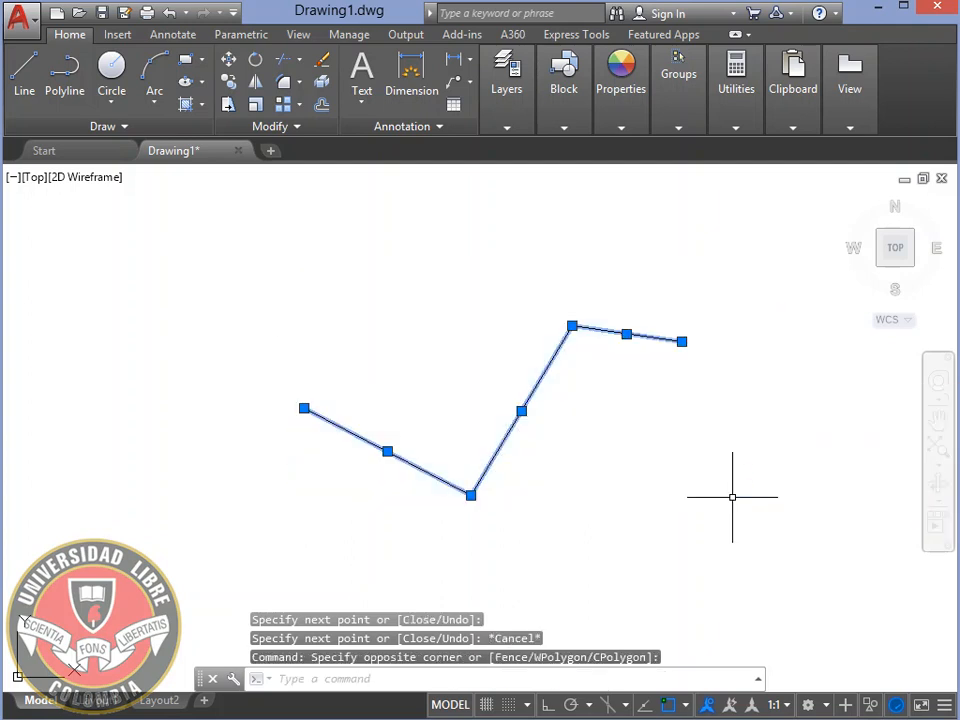
pyautogui.press('Delete')
# Step: Draw a horizontal line 60 units long toward positive X from point 100,100 with Ortho mode on
pyautogui.click(30, 76)
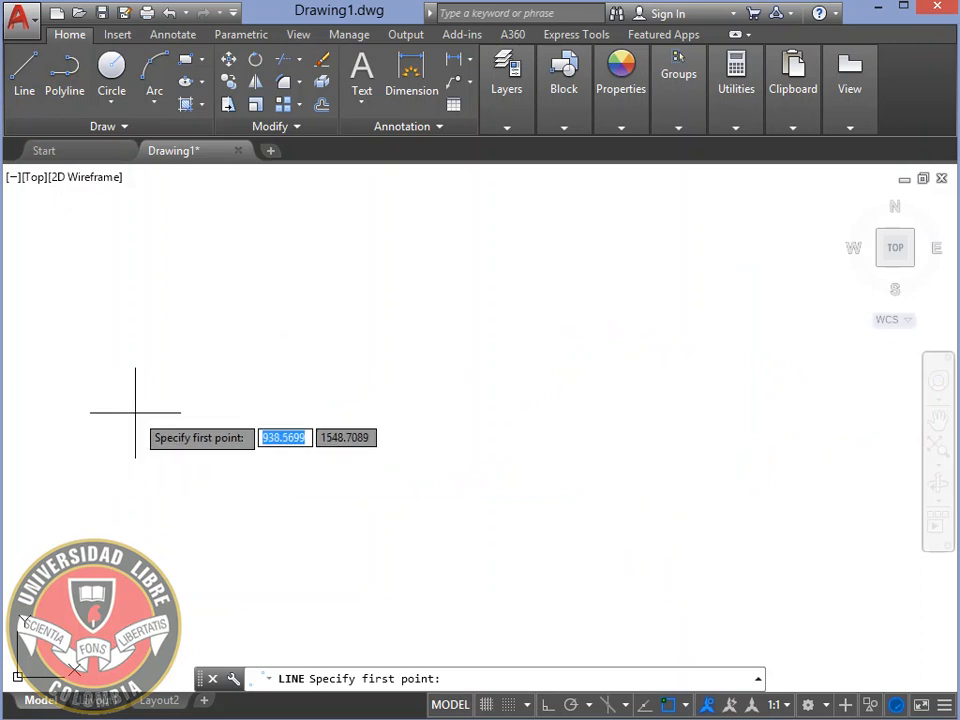
pyautogui.write('100')
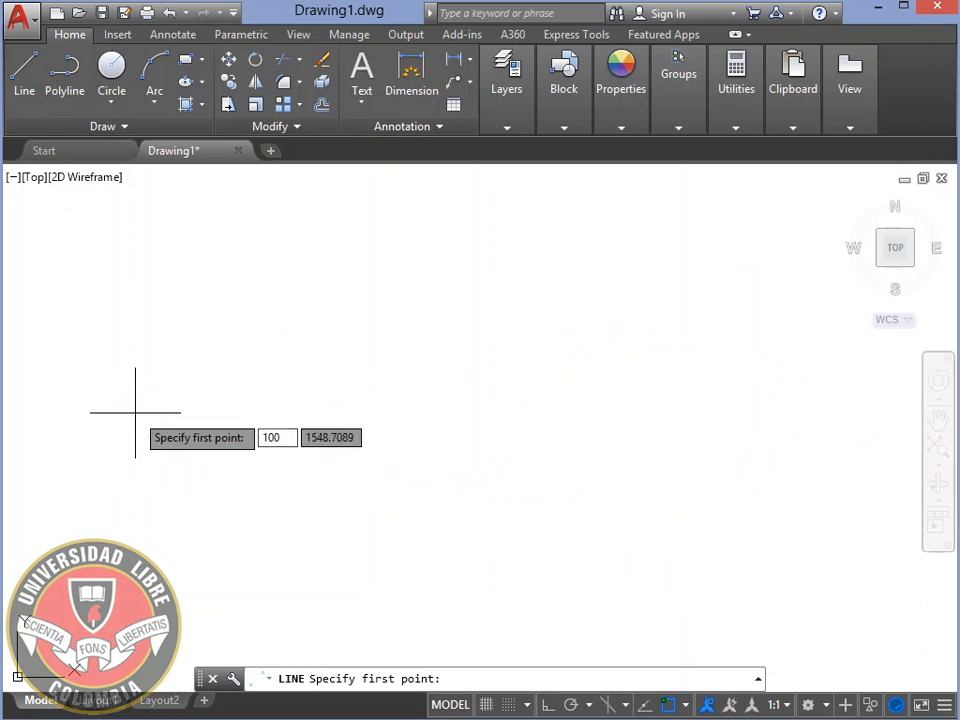
pyautogui.press('Tab')
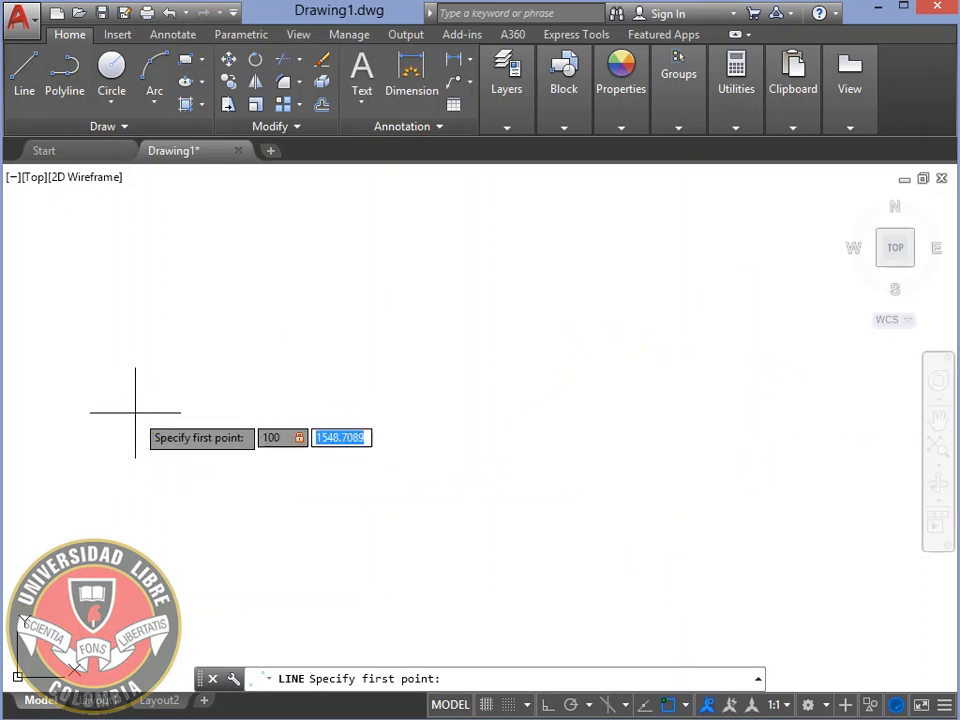
pyautogui.write('100')
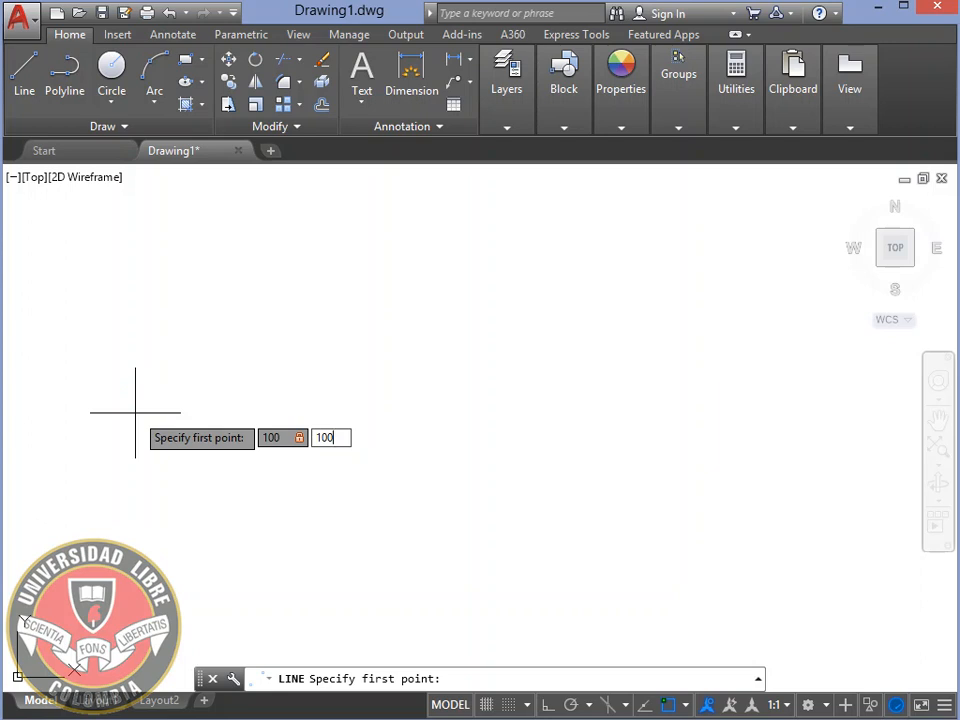
pyautogui.press('Return')
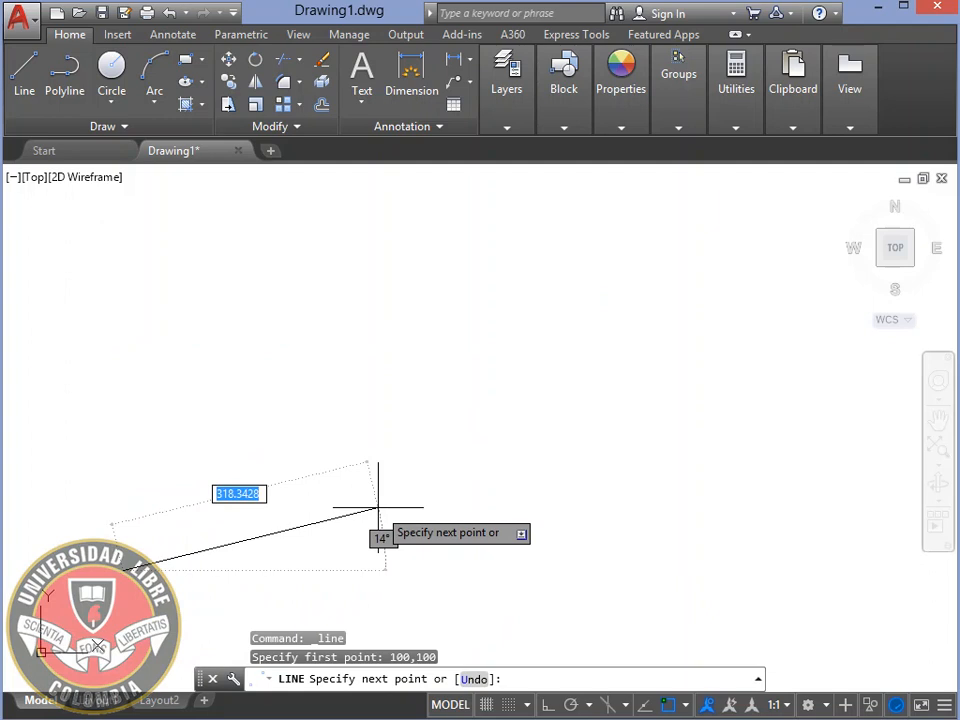
pyautogui.press('F8')
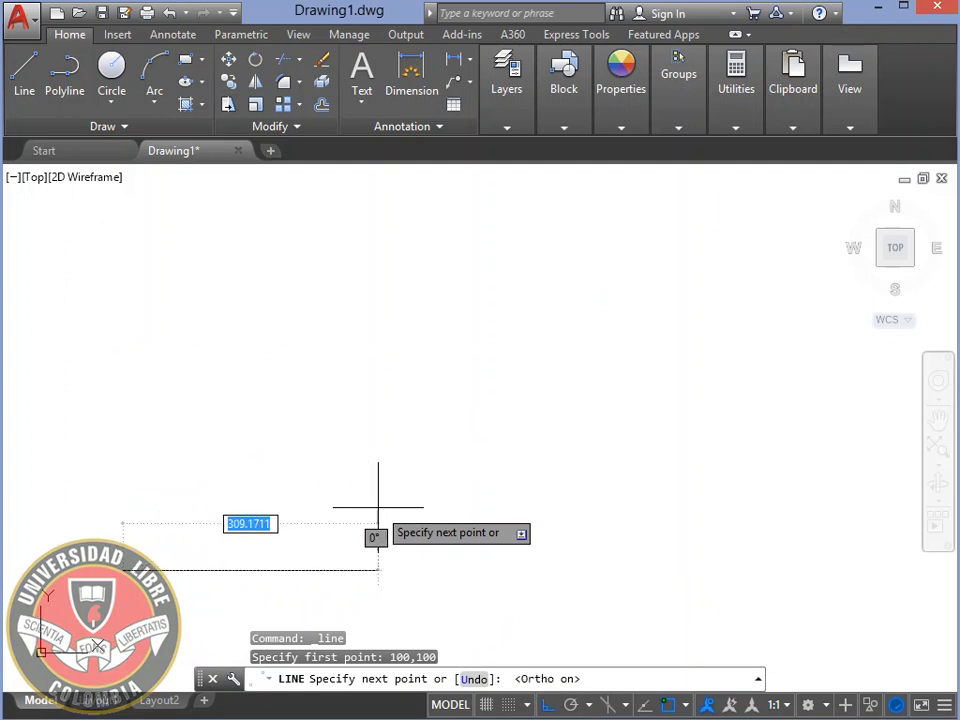
pyautogui.write('60')
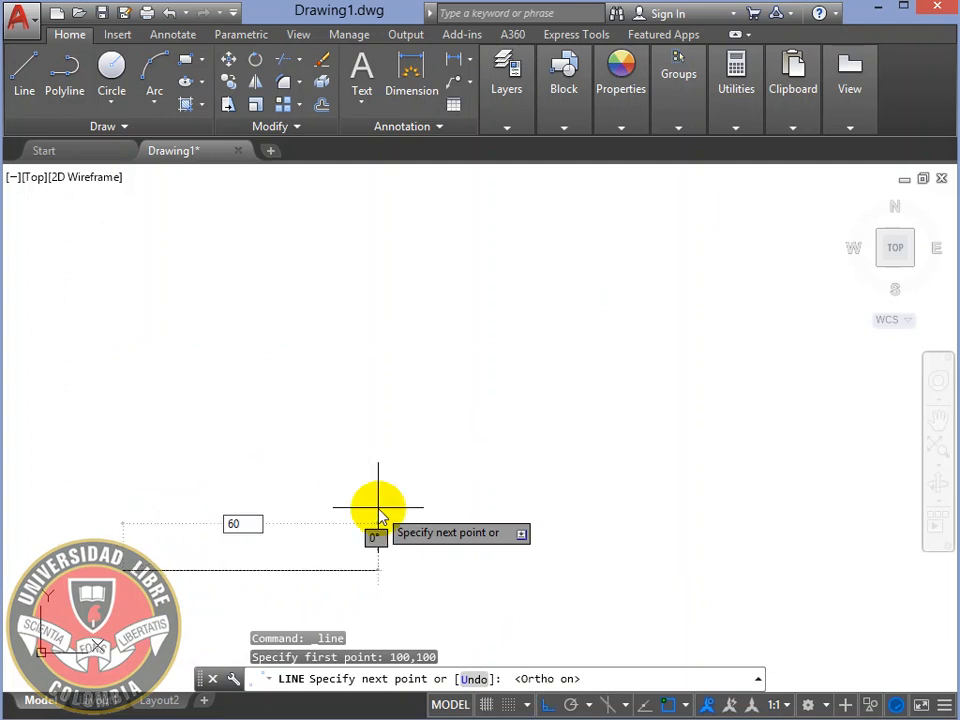
pyautogui.press('Return')
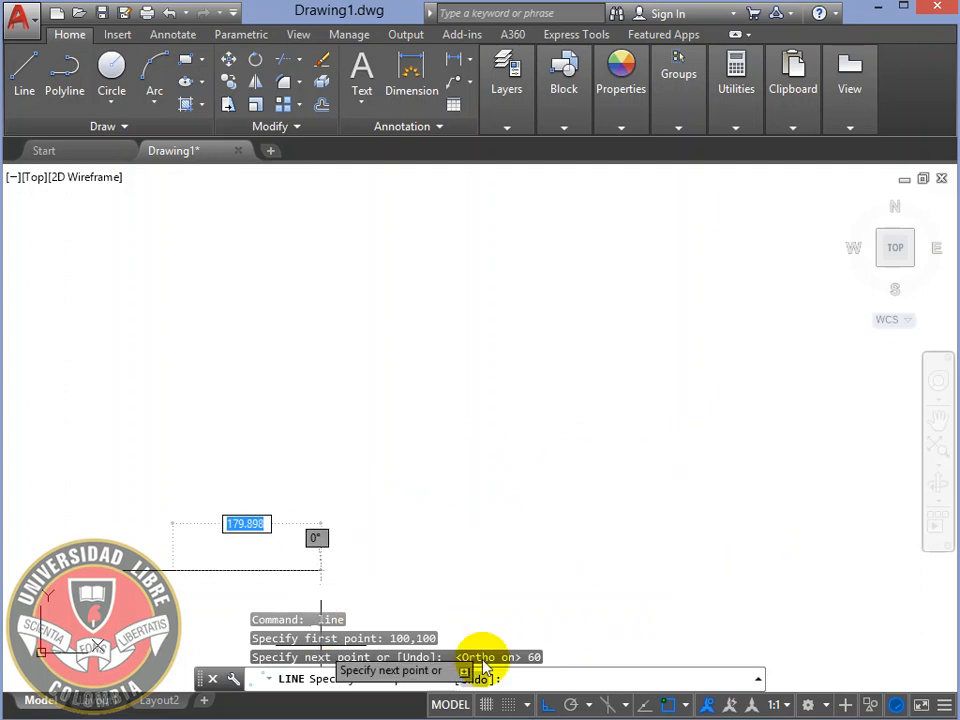
# Step: Check the reference figure on the PowerPoint slide and continue the line in AutoCAD with a 40-unit segment at 135°
pyautogui.scroll(2, 125, 472)
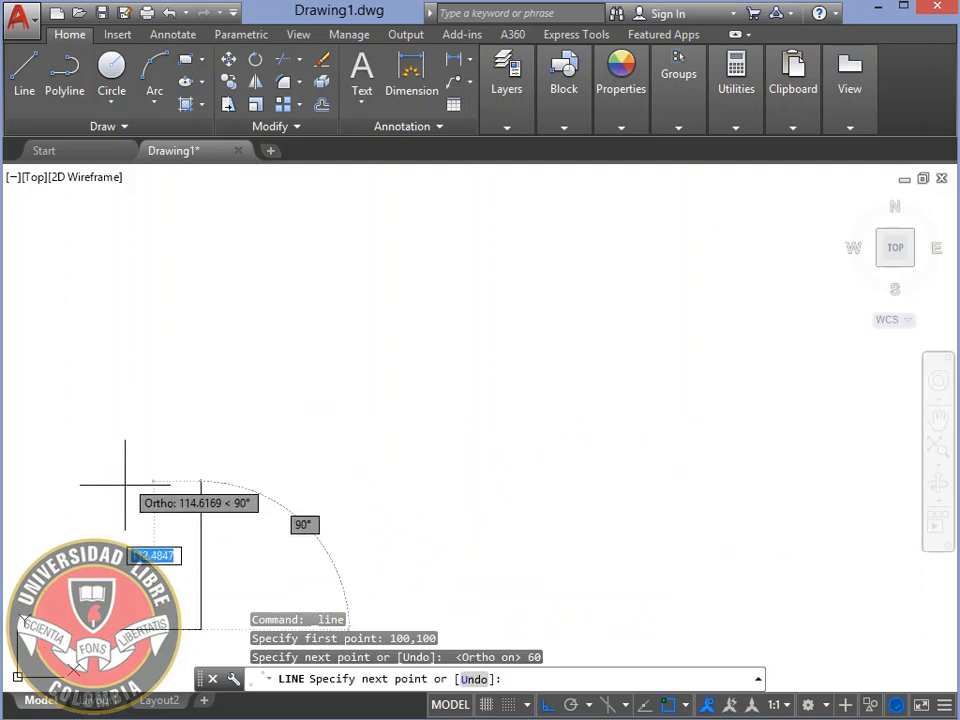
pyautogui.moveTo(140, 514); pyautogui.dragTo(265, 331, button='middle')
pyautogui.scroll(2, 272, 373)
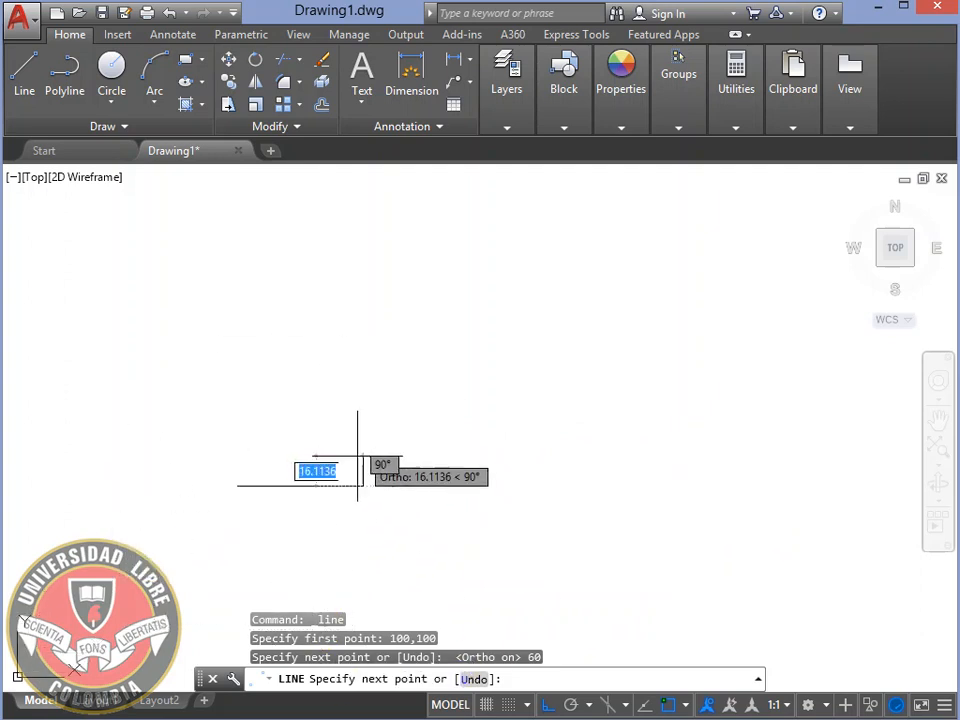
pyautogui.hotkey('alt', 'Tab')
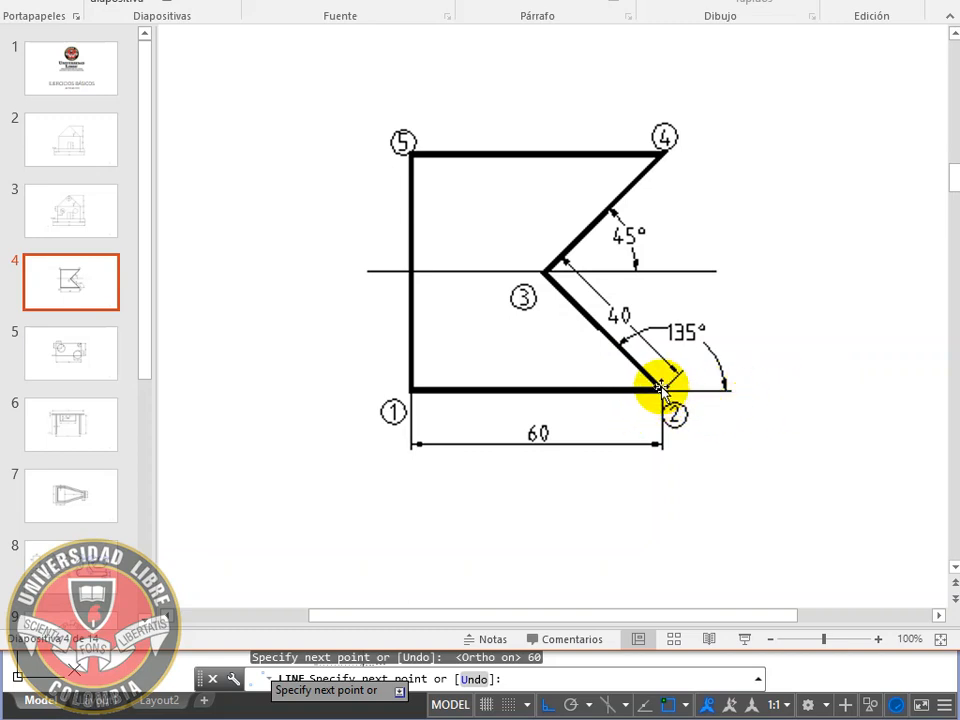
pyautogui.click(254, 664)
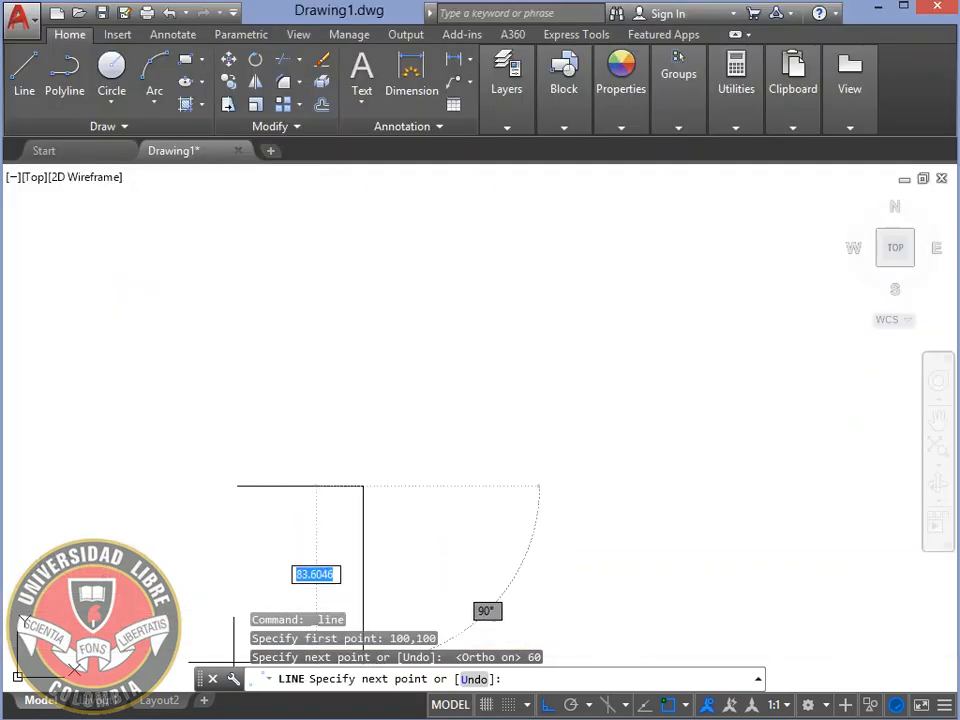
pyautogui.hotkey('alt', 'Tab')
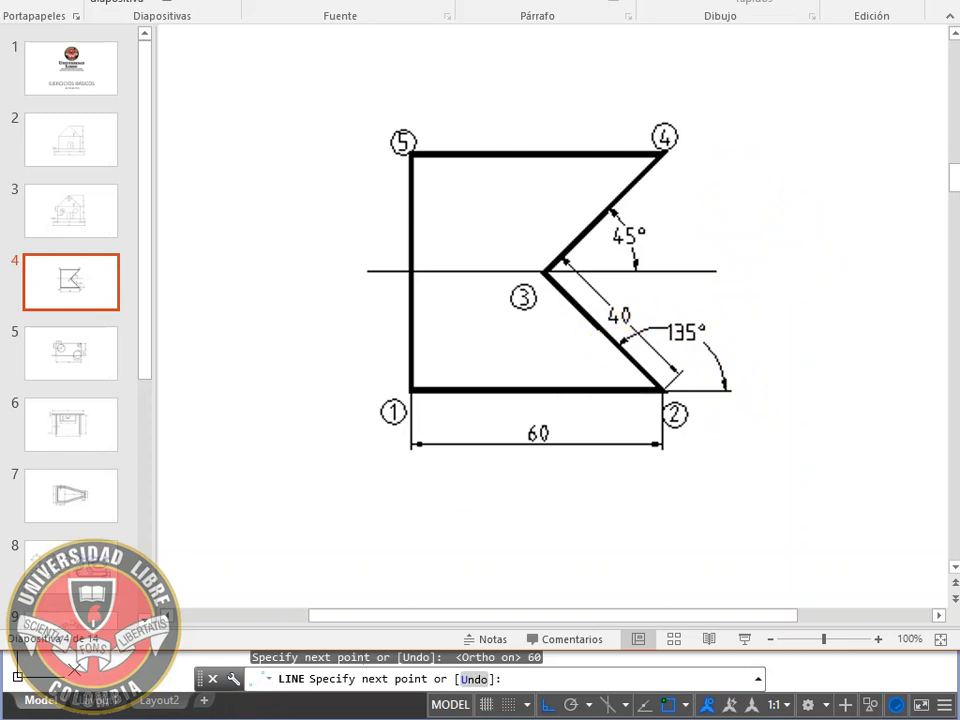
pyautogui.hotkey('alt', 'Tab')
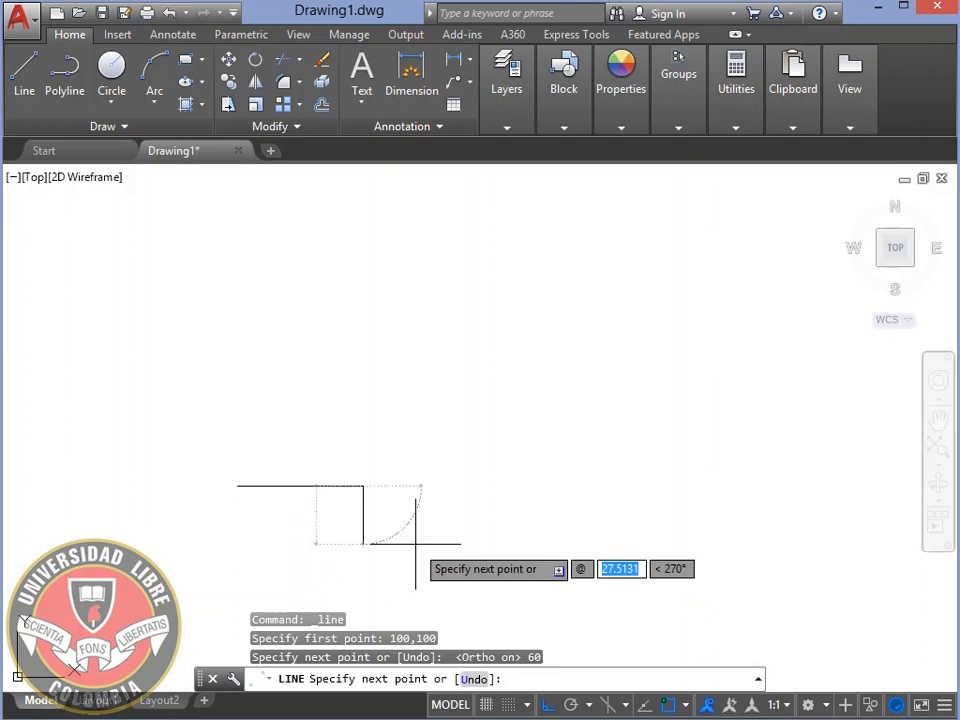
pyautogui.write('4')
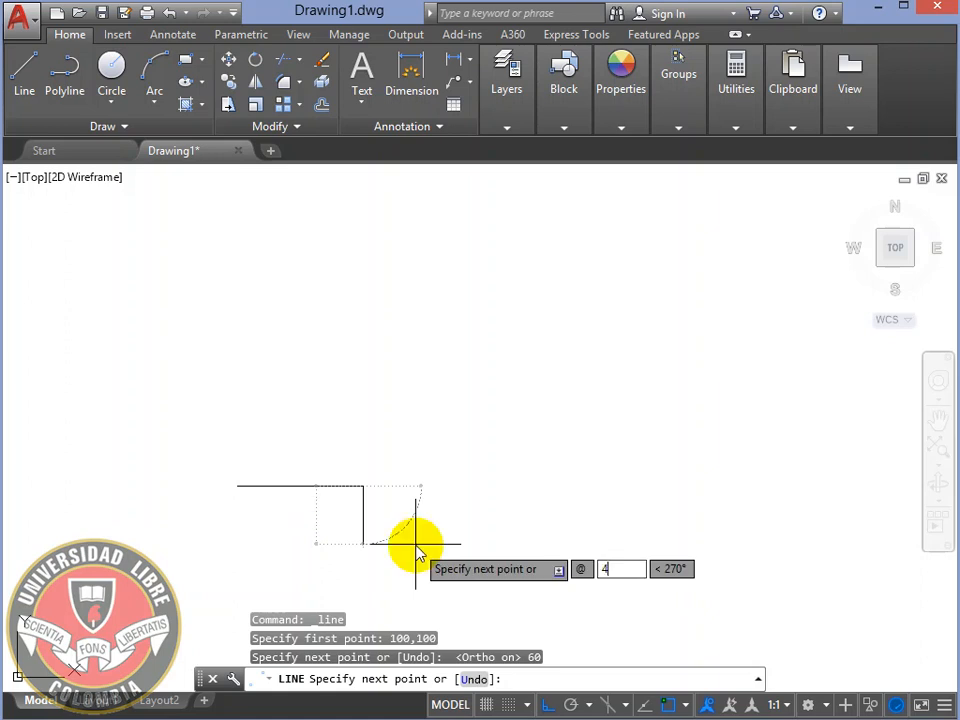
pyautogui.write('0')
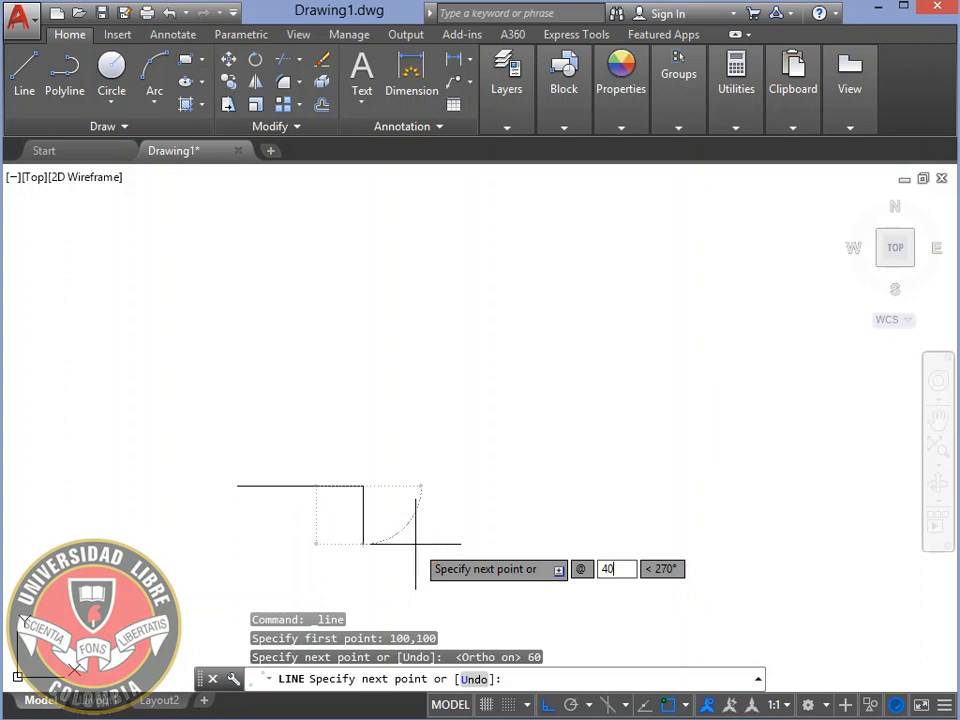
pyautogui.press('Tab')
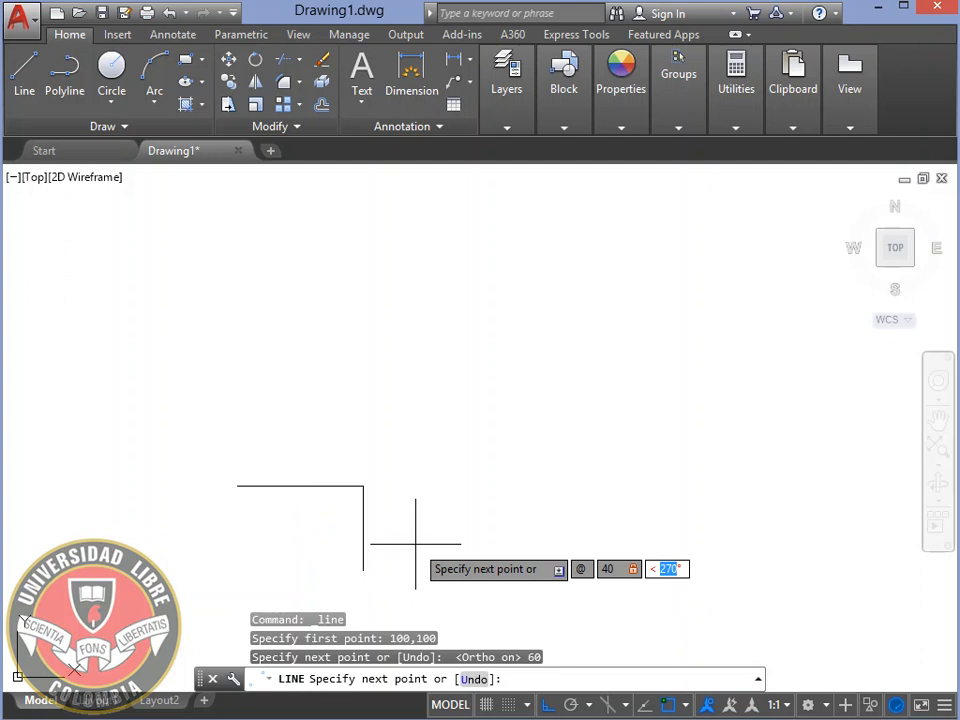
pyautogui.write('135')
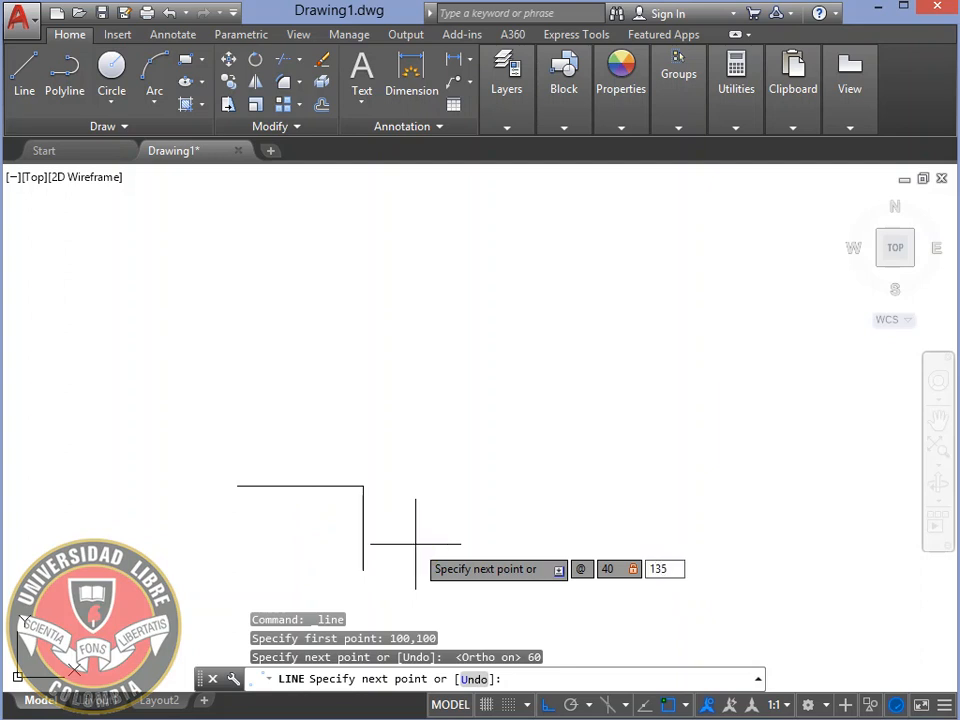
pyautogui.press('Return')
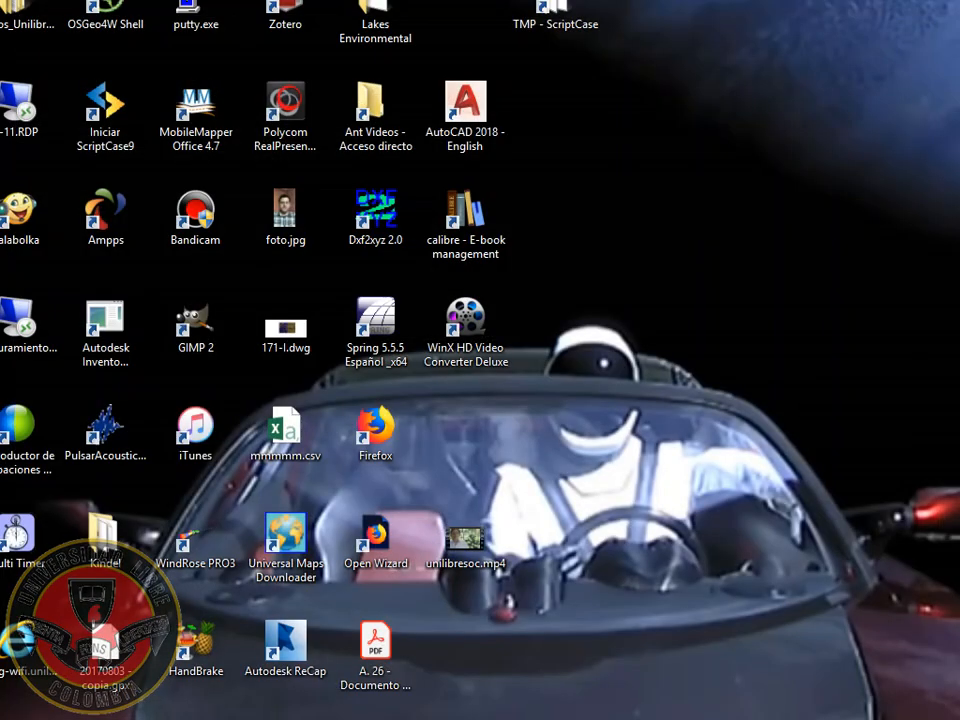
pyautogui.hotkey('alt', 'Tab')
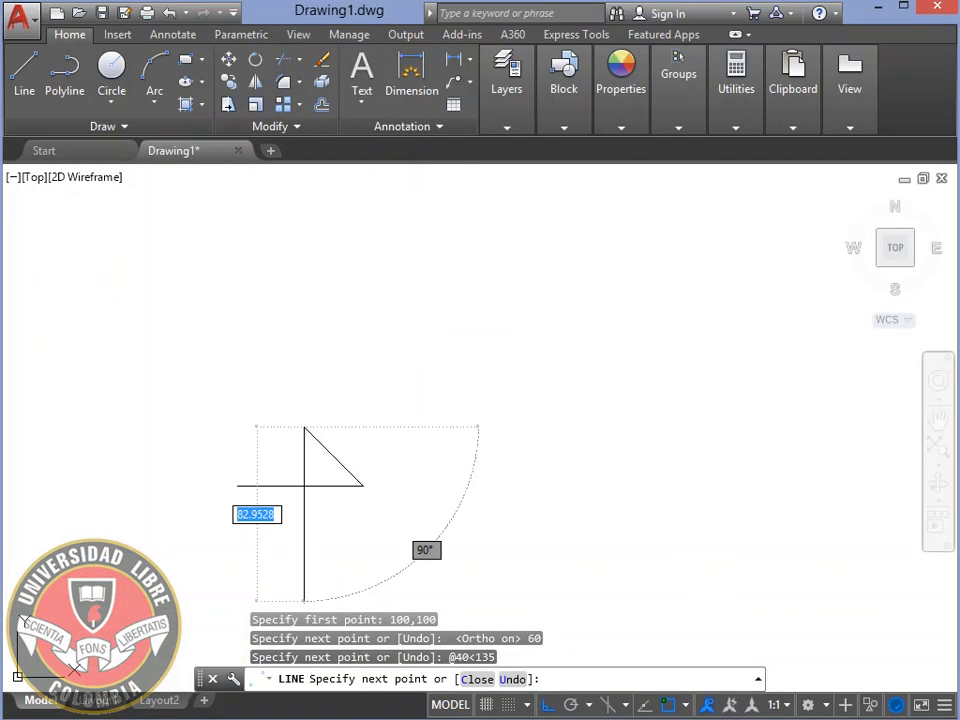
pyautogui.write('@40<45')
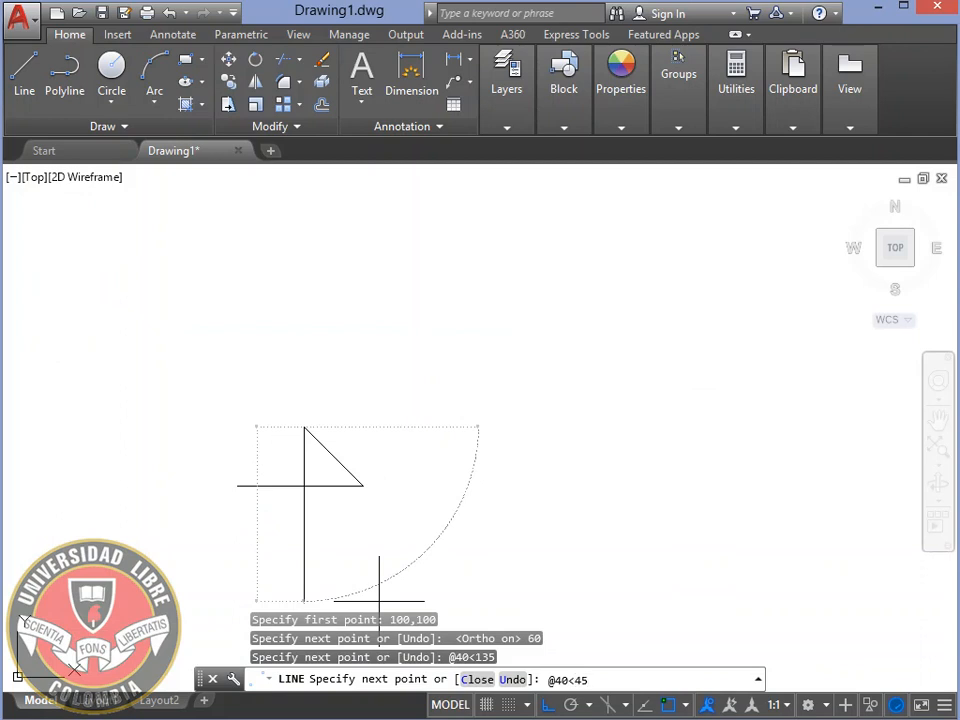
pyautogui.press('Return')
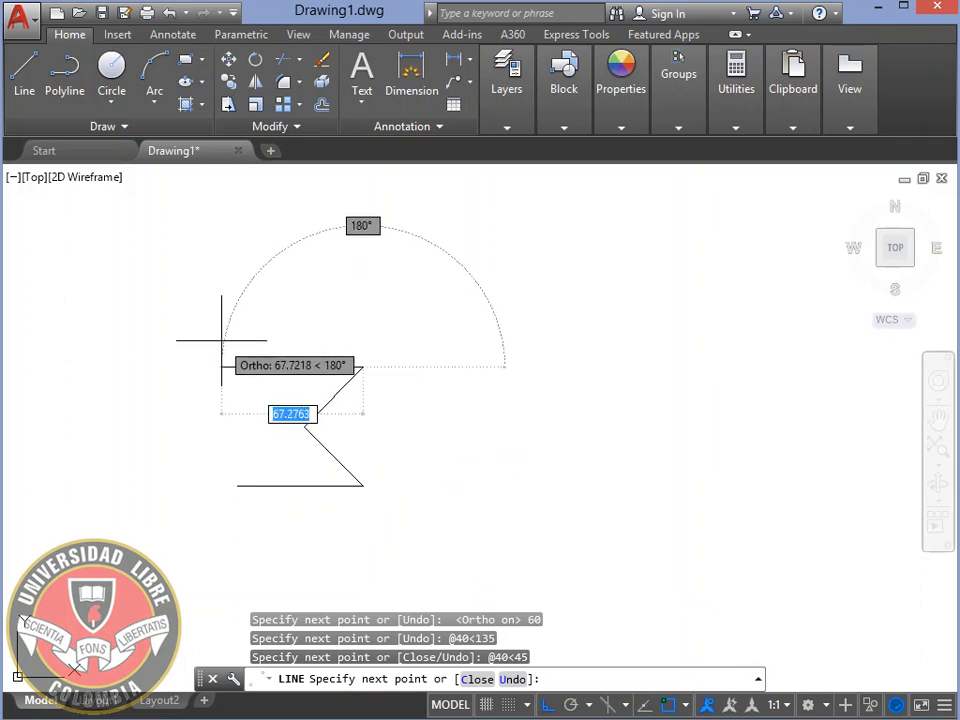
# Step: Continue the line with a 60-unit horizontal segment toward negative X, check the object snap modes, and end the Line command
pyautogui.write('60')
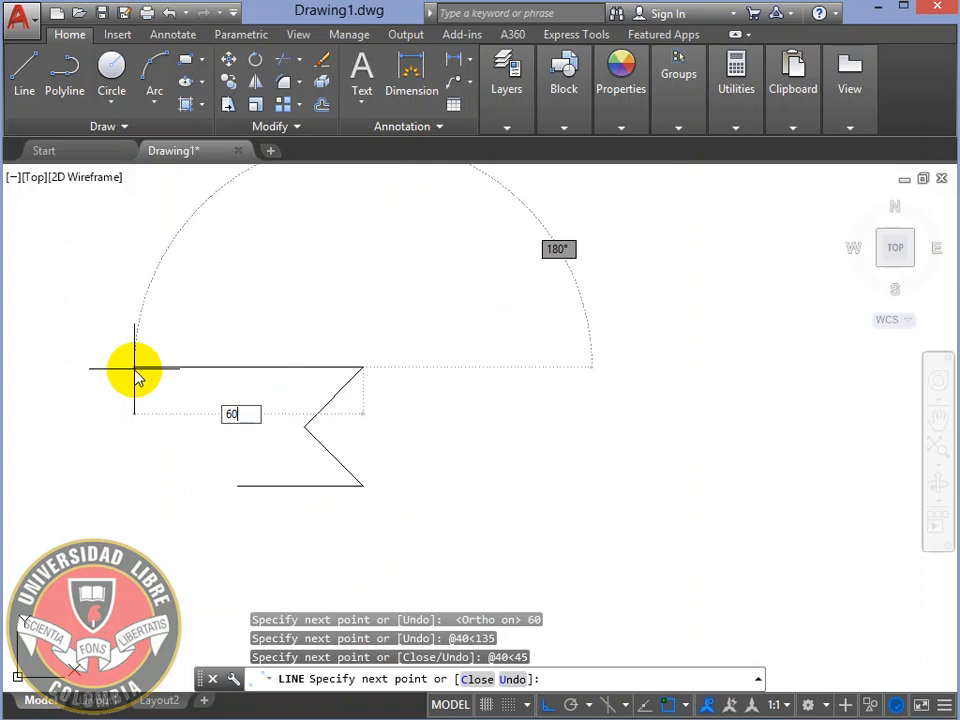
pyautogui.press('Return')
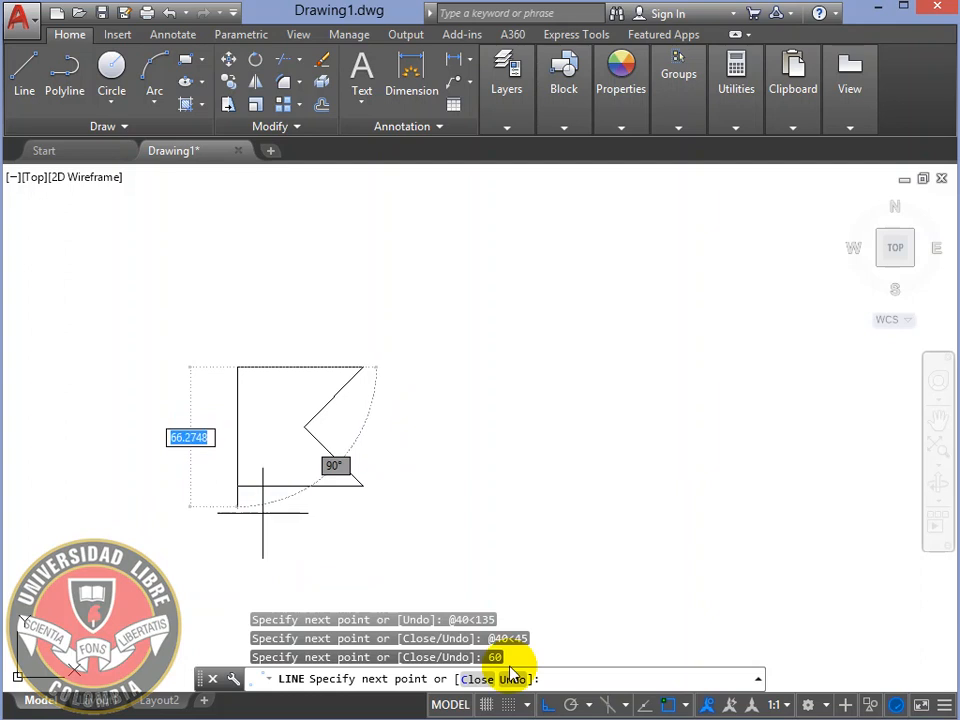
pyautogui.click(684, 706)
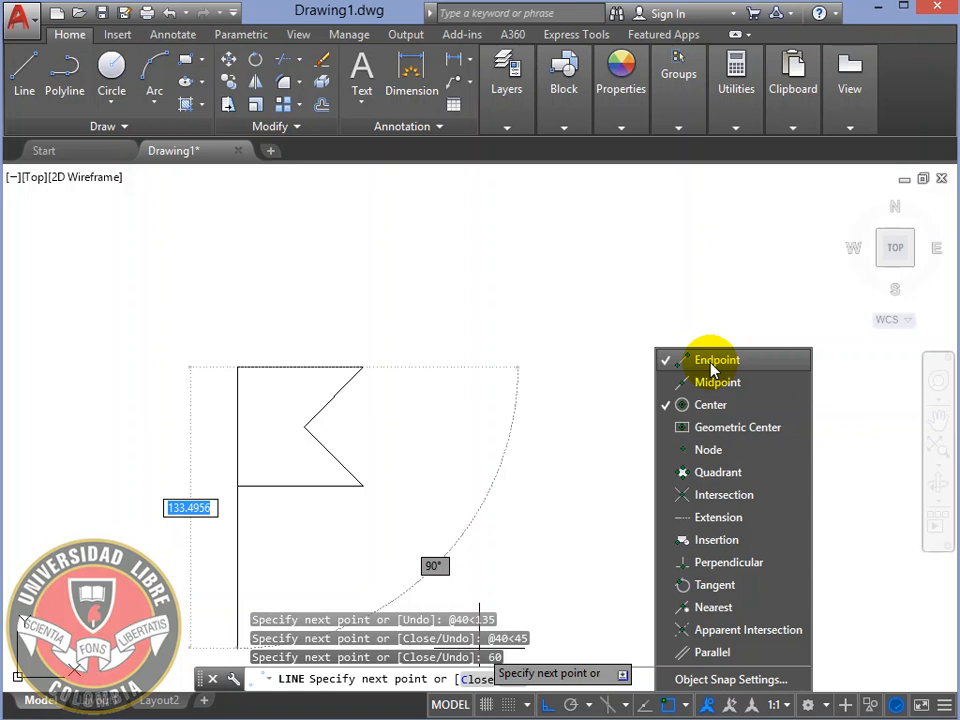
pyautogui.click(664, 386)
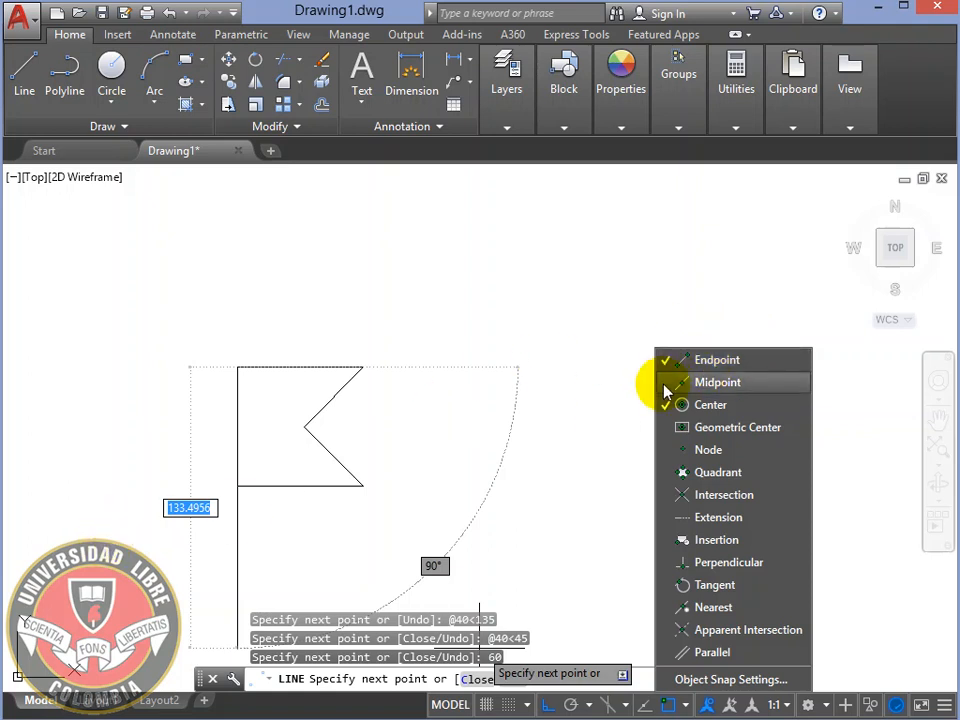
pyautogui.press('Escape')
pyautogui.click(460, 403)
# Step: Close the figure with a vertical line joining the open ends of the upper and lower horizontal segments
pyautogui.click(20, 82)
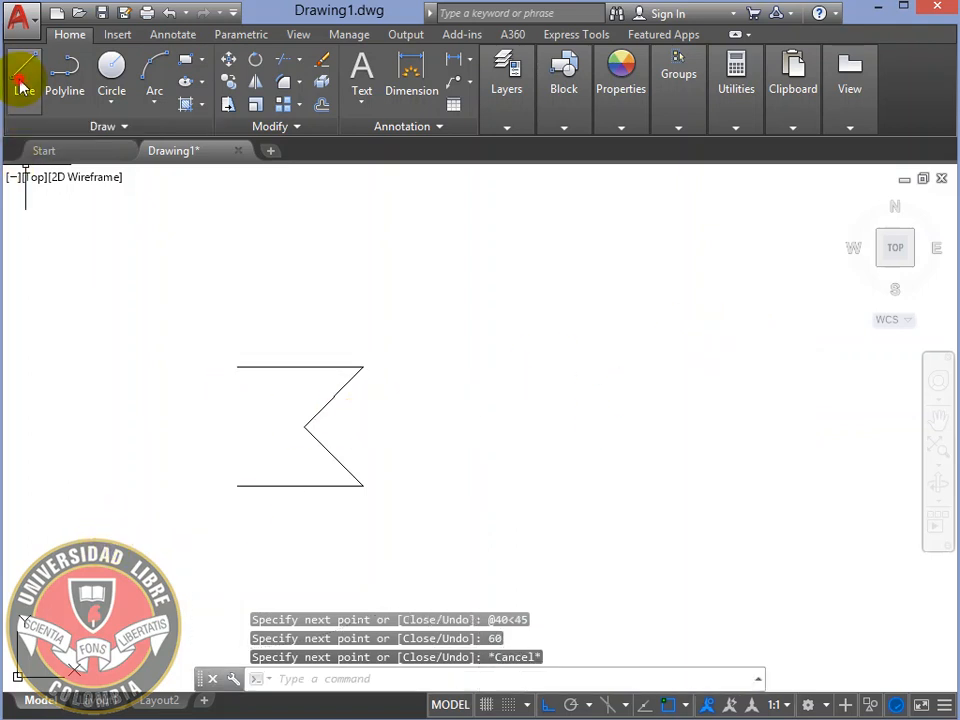
pyautogui.click(237, 367)
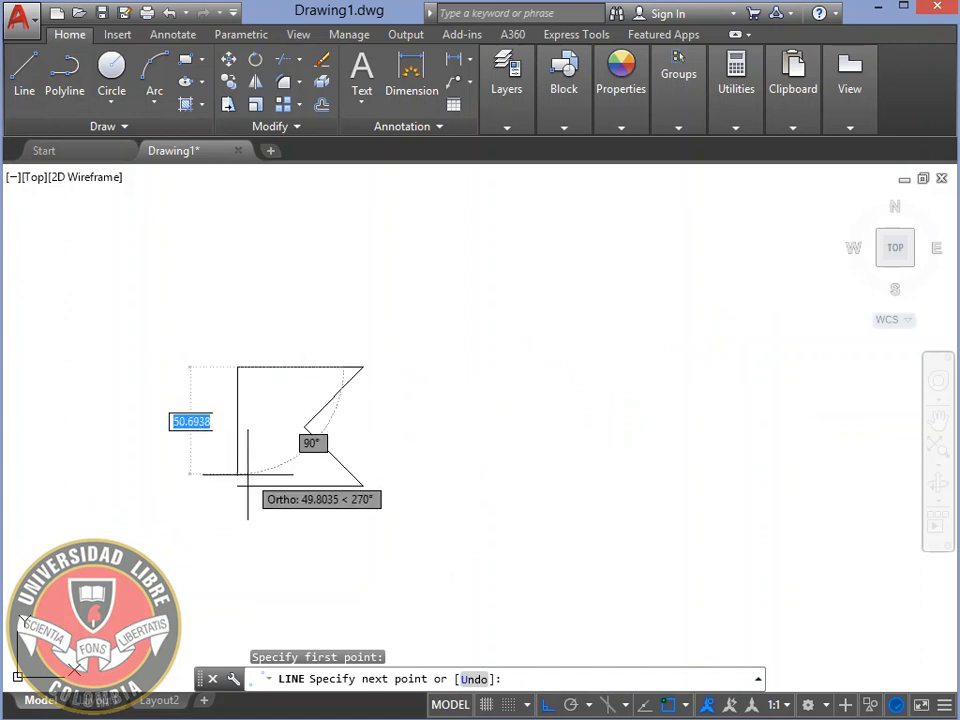
pyautogui.click(237, 486)
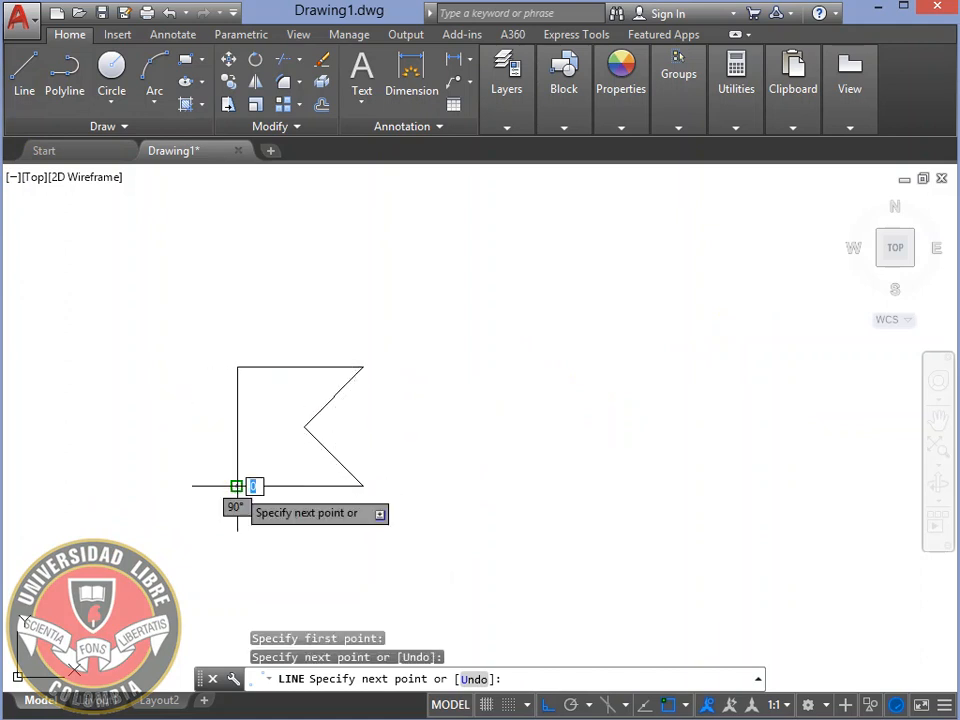
pyautogui.press('Return')
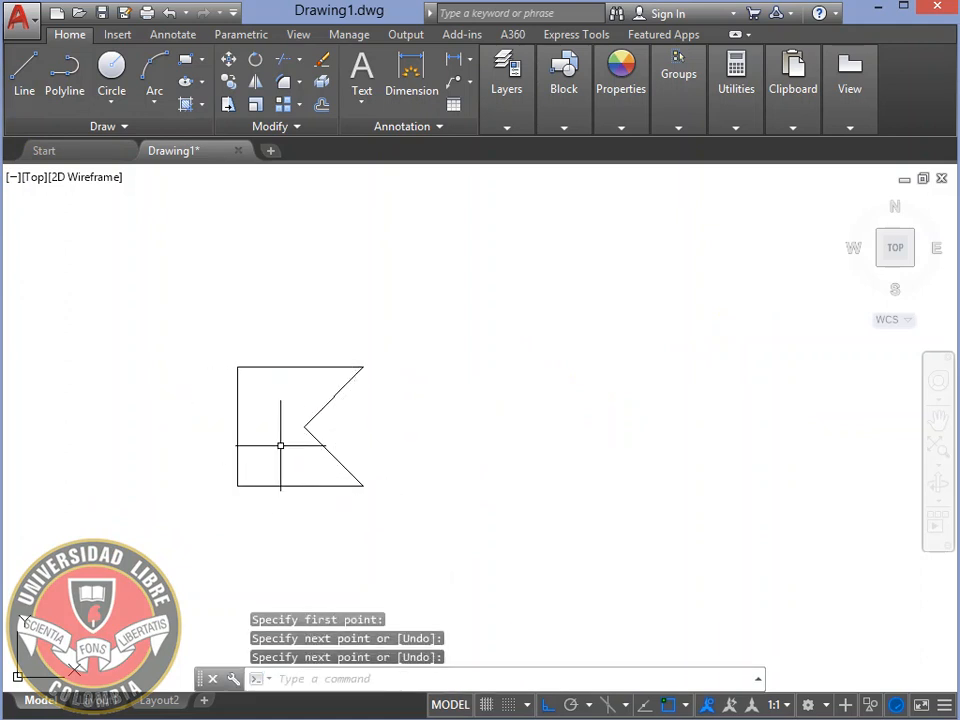
# Step: Select the figure's five lines one by one to examine whether they are separate objects, and clear the selection
pyautogui.scroll(2, 354, 410)
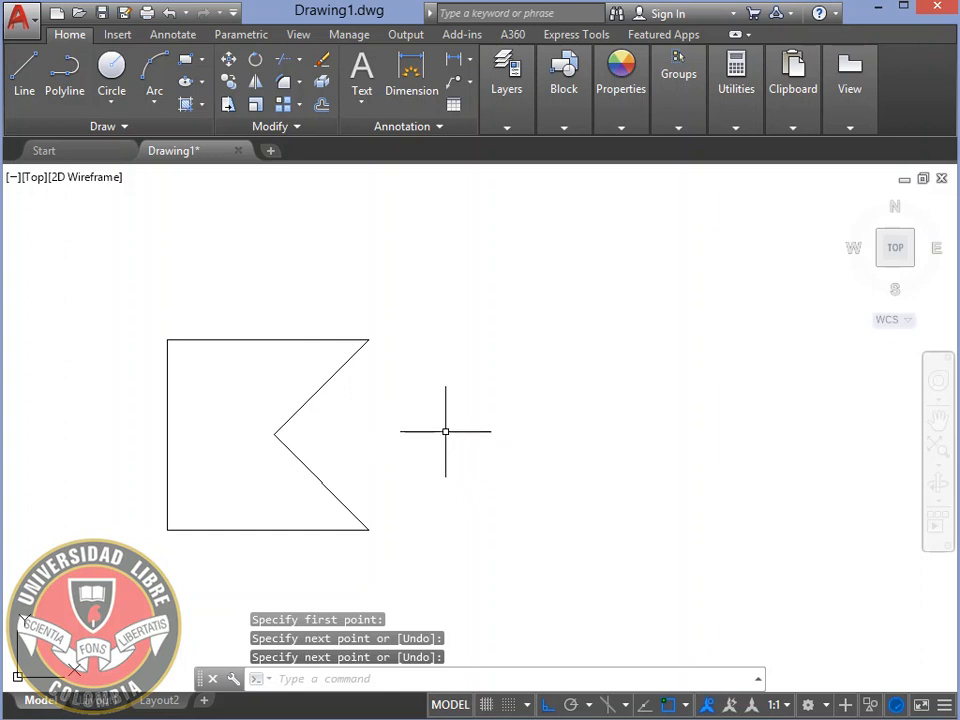
pyautogui.click(272, 340)
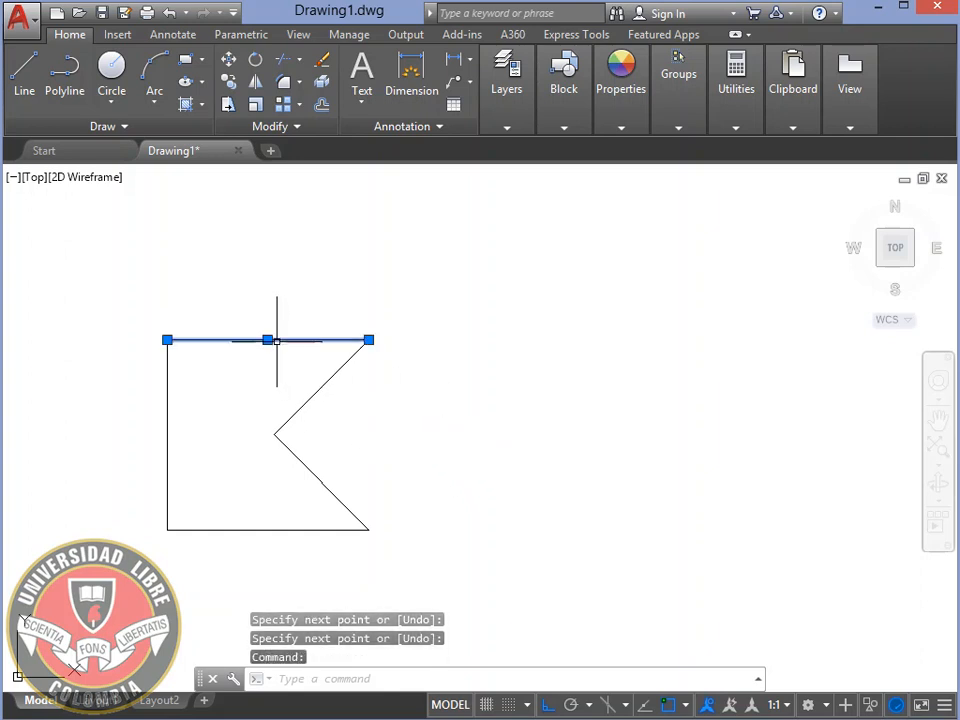
pyautogui.click(318, 388)
pyautogui.click(320, 481)
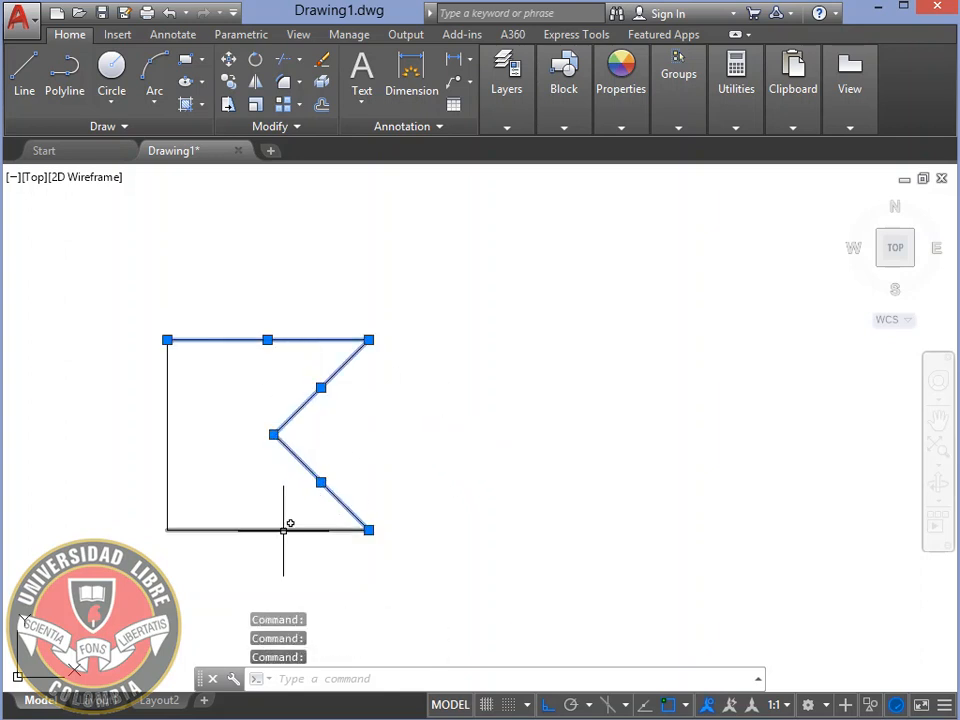
pyautogui.click(283, 529)
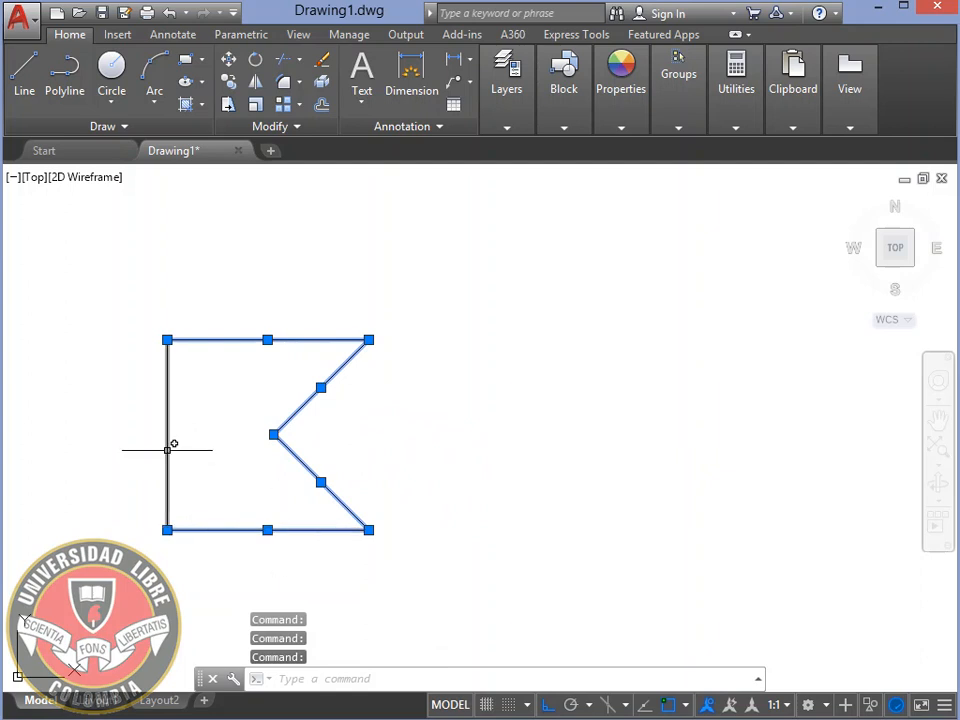
pyautogui.click(167, 450)
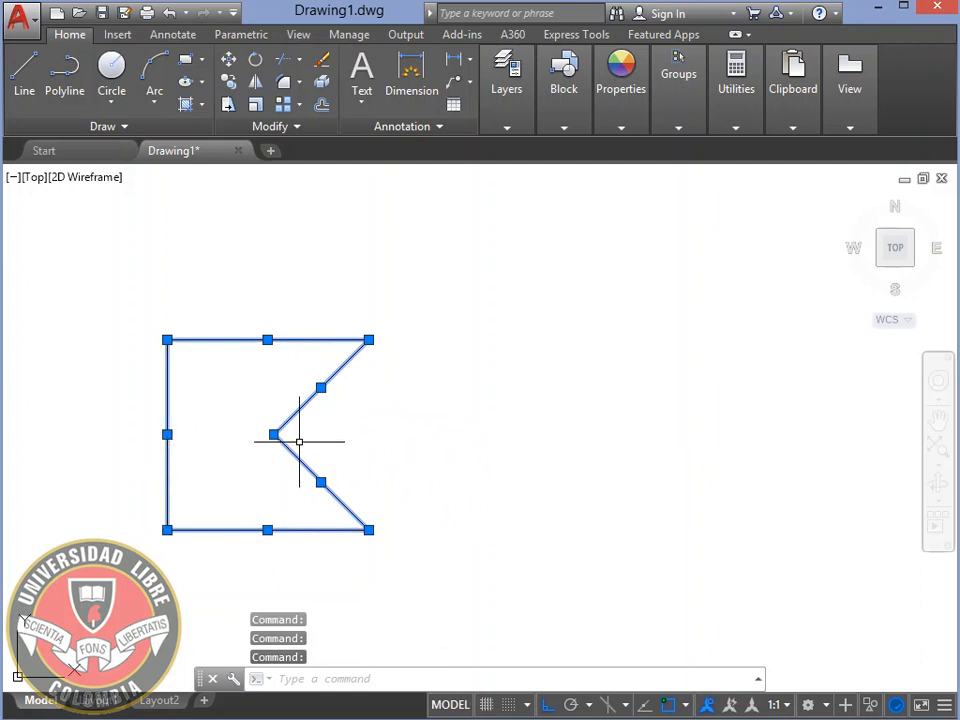
pyautogui.press('Escape')
pyautogui.press('Escape')
# Step: Switch to the PowerPoint slide to check the reference figure's dimensions and return to the AutoCAD drawing
pyautogui.moveTo(459, 440); pyautogui.dragTo(407, 437, button='middle')
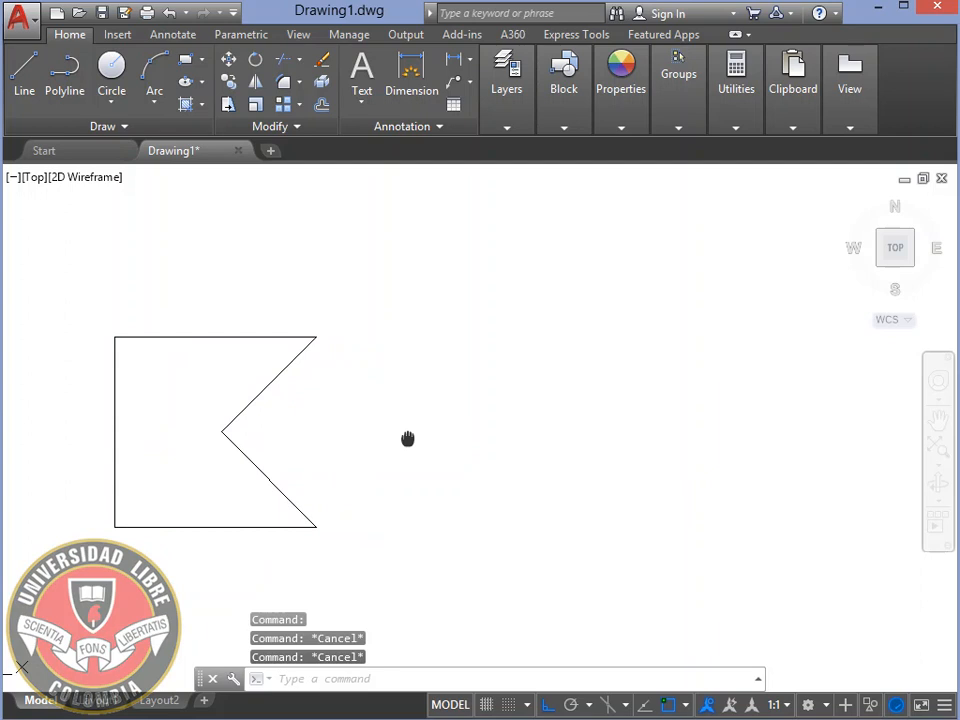
pyautogui.scroll(-2, 402, 429)
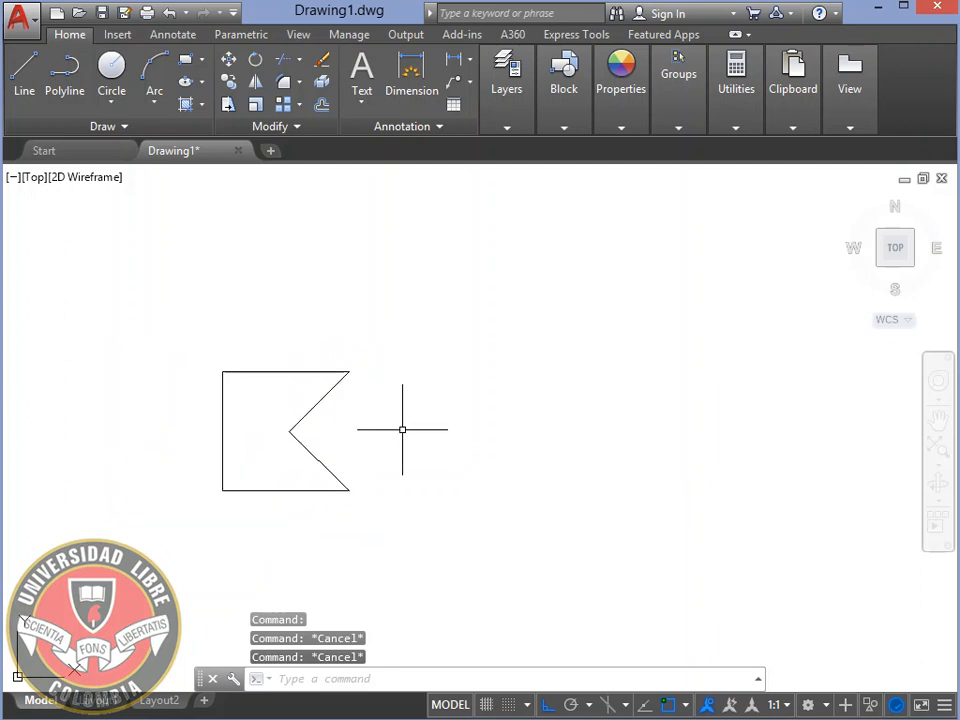
pyautogui.moveTo(402, 429)
pyautogui.mouseDown(button='middle')
pyautogui.moveTo(294, 452)
pyautogui.moveTo(283, 399)
pyautogui.moveTo(304, 448)
pyautogui.moveTo(324, 446)
pyautogui.mouseUp(button='middle')
pyautogui.scroll(2, 304, 448)
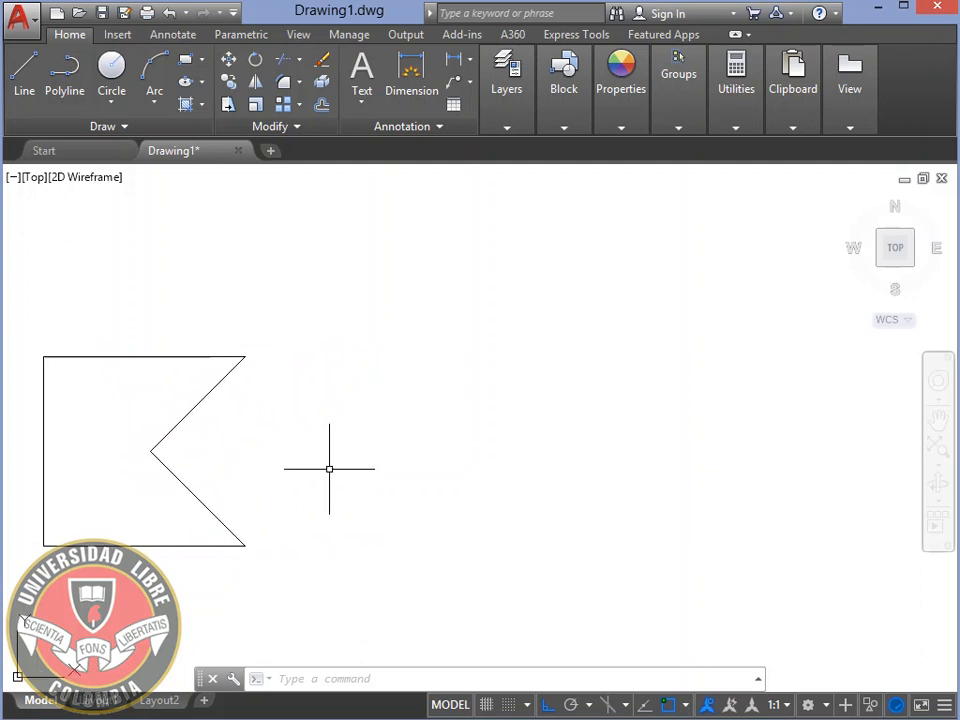
pyautogui.hotkey('alt', 'Tab')
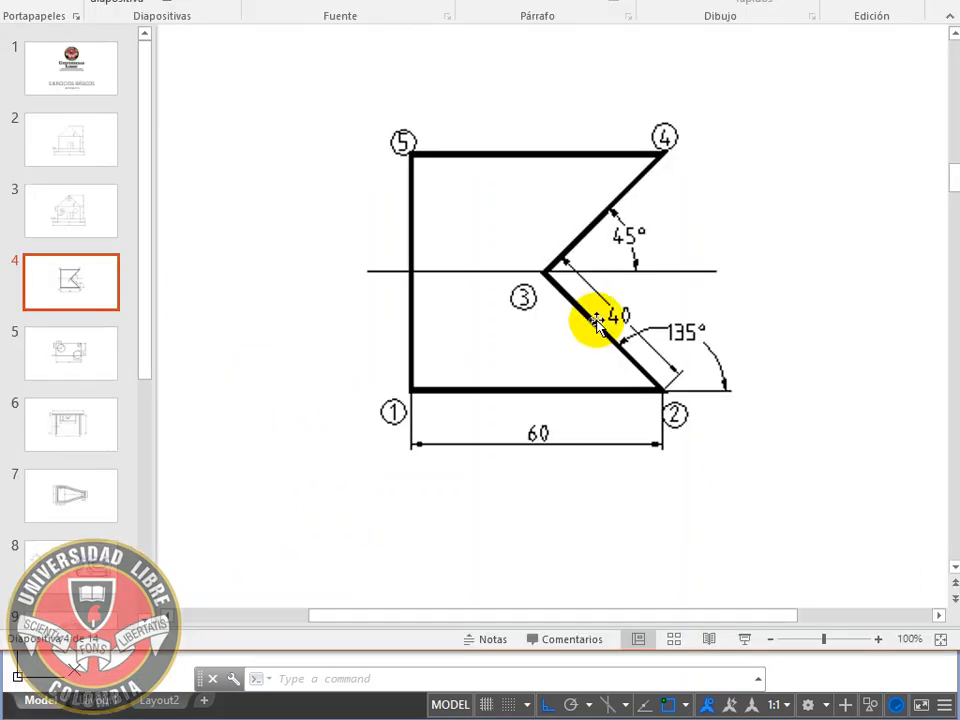
pyautogui.hotkey('alt', 'Tab')
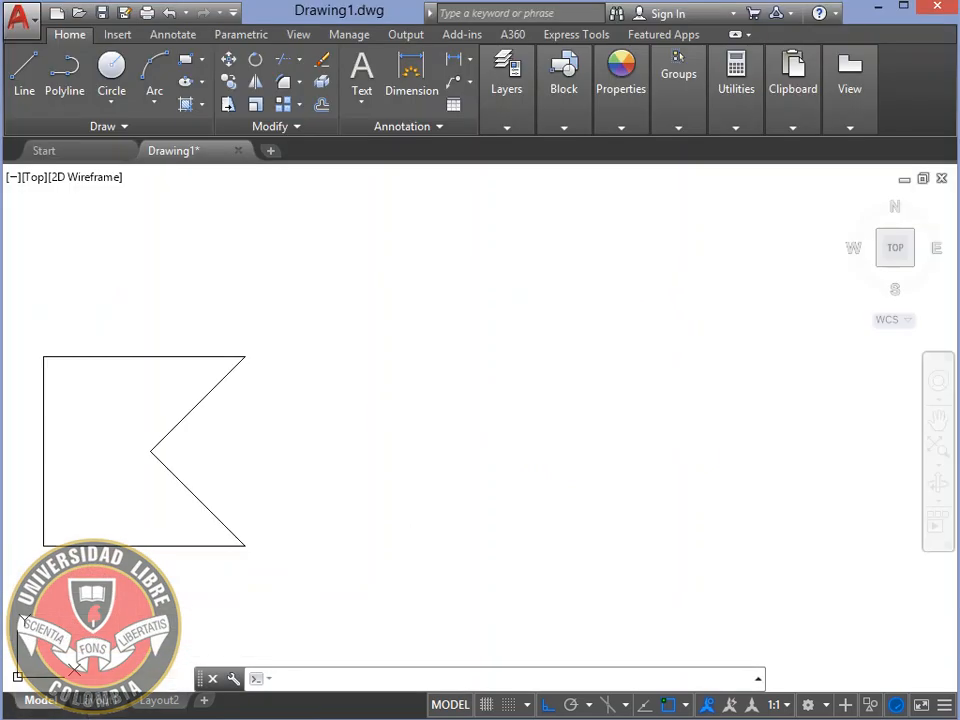
# Step: Start a polyline at point 200,100 and draw its first segment 60 units horizontally toward positive X
pyautogui.click(66, 90)
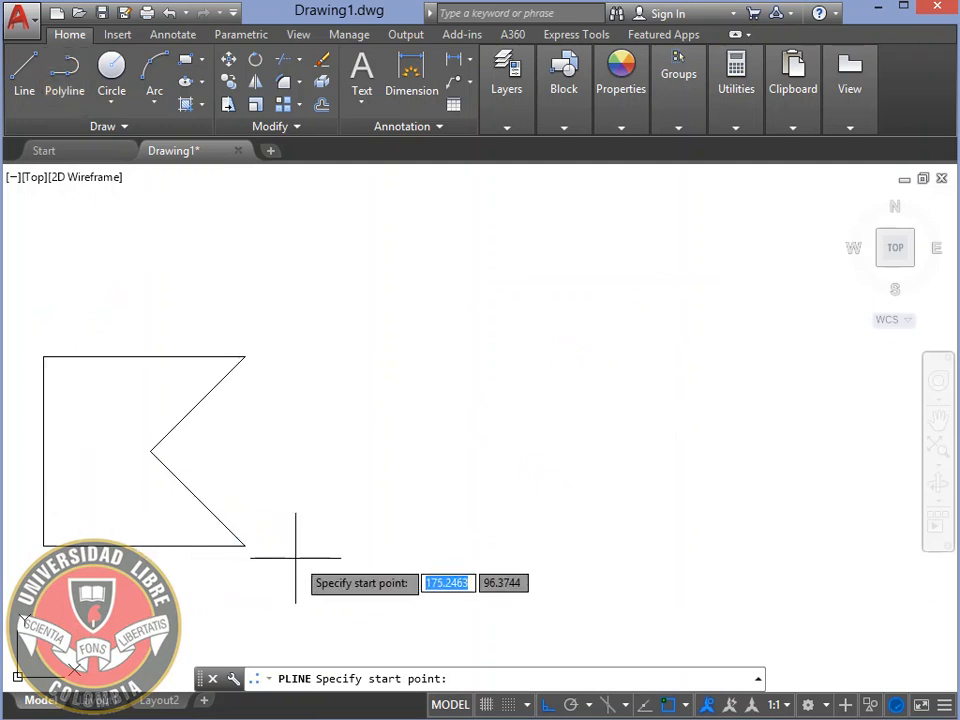
pyautogui.write('200')
pyautogui.press('Tab')
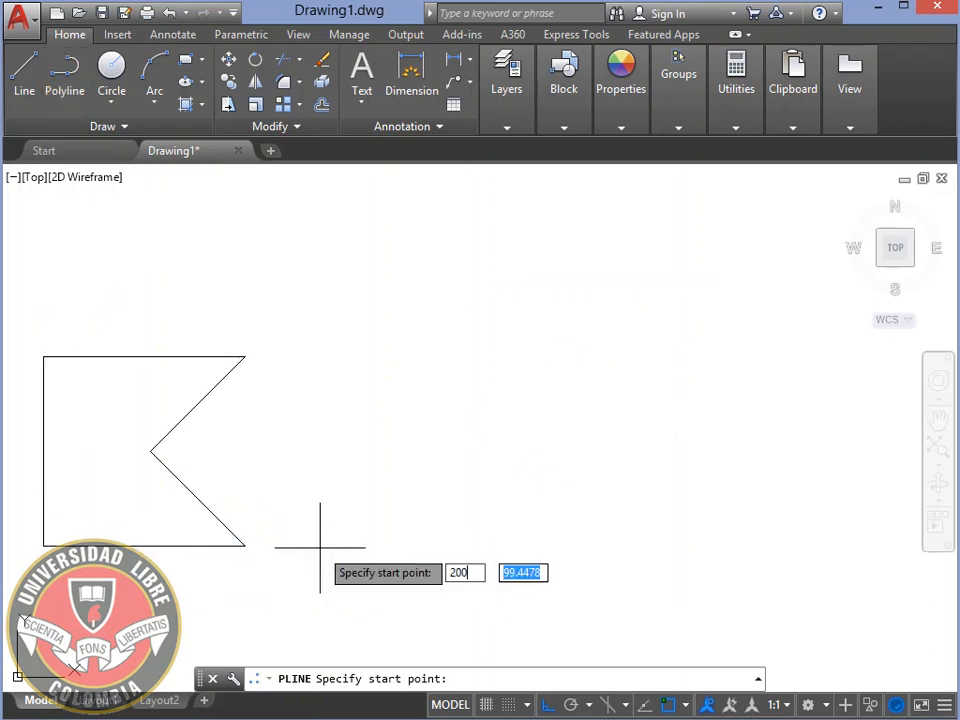
pyautogui.write('10')
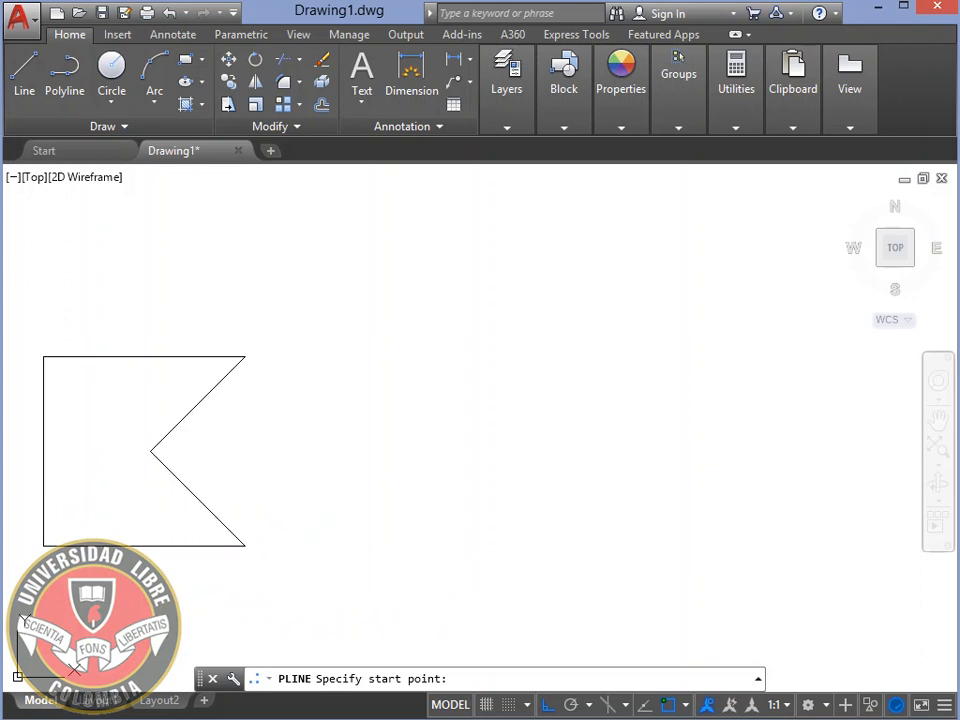
pyautogui.press('Return')
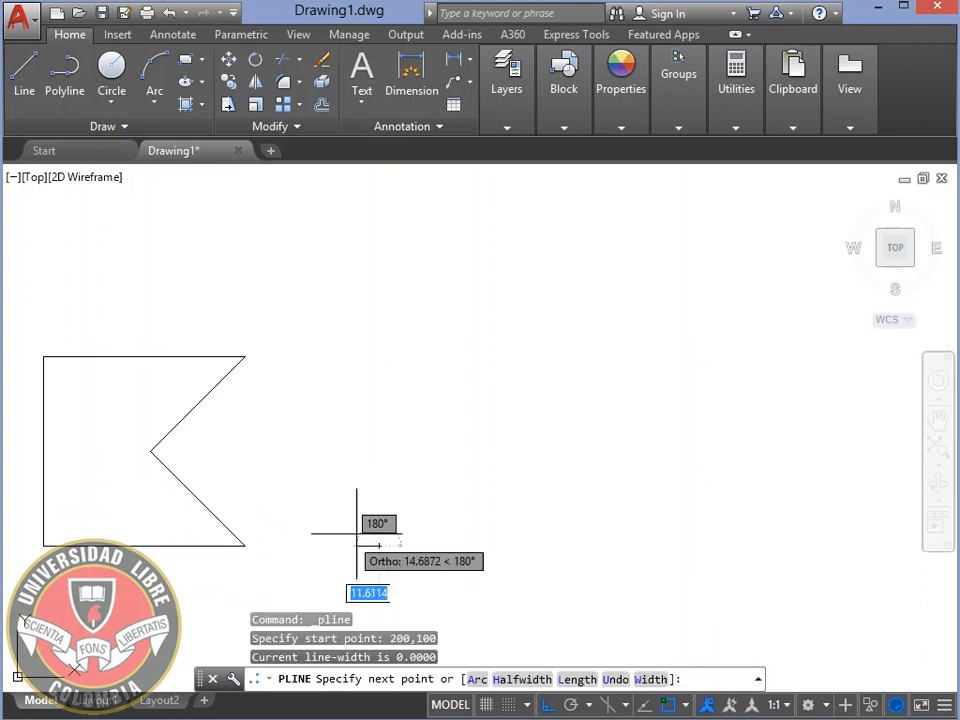
pyautogui.click(575, 558)
pyautogui.write('60')
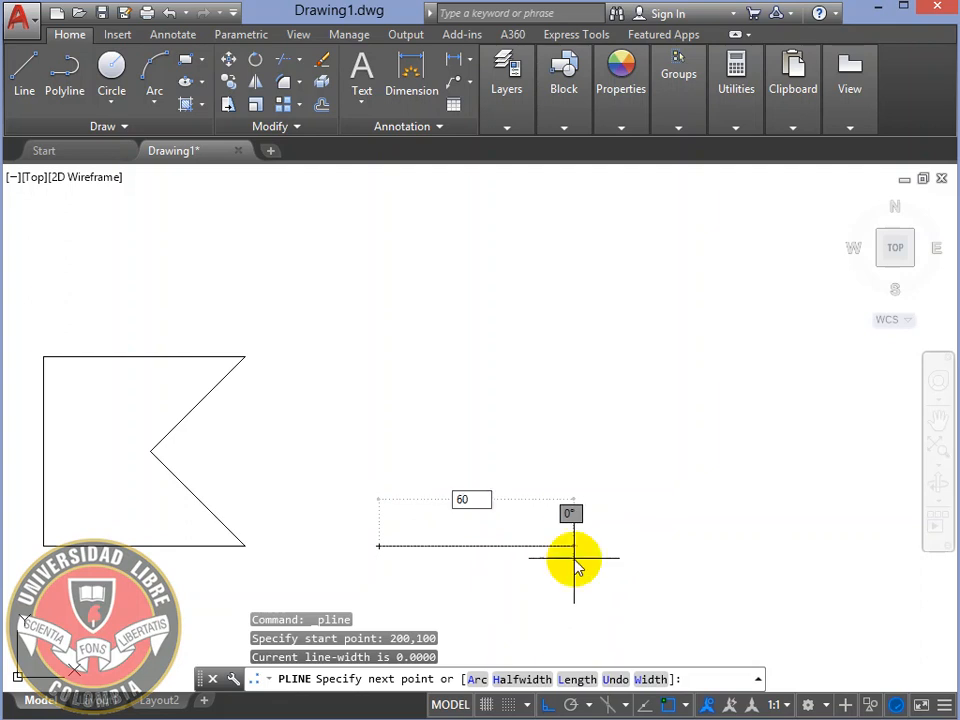
pyautogui.press('Return')
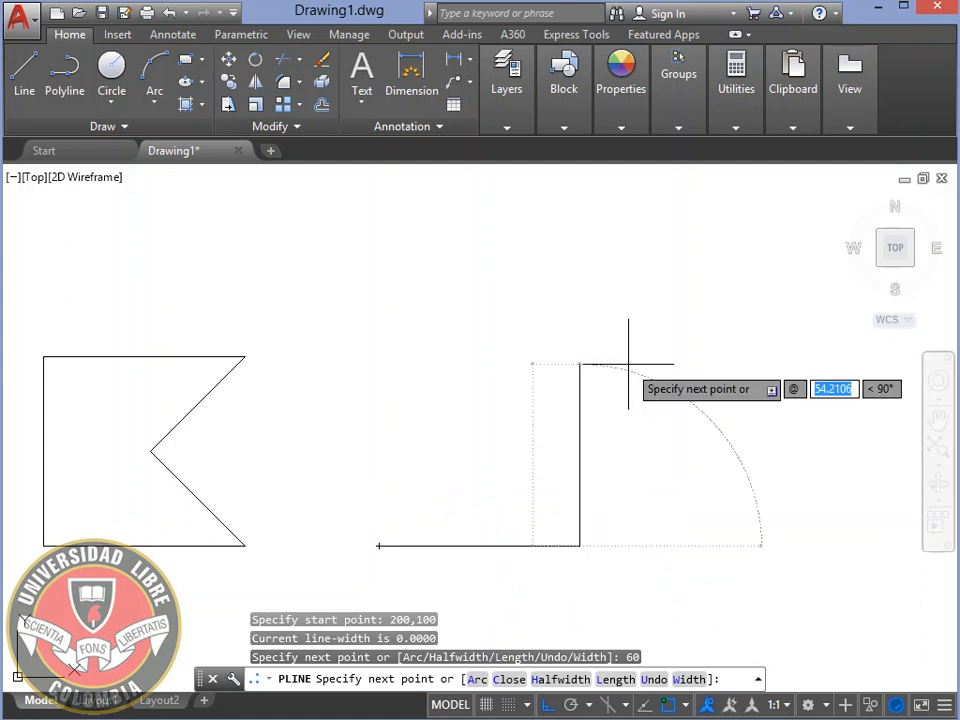
# Step: Add the two notch segments to the polyline, 40 units at 135° followed by 40 units at 45°
pyautogui.write('40')
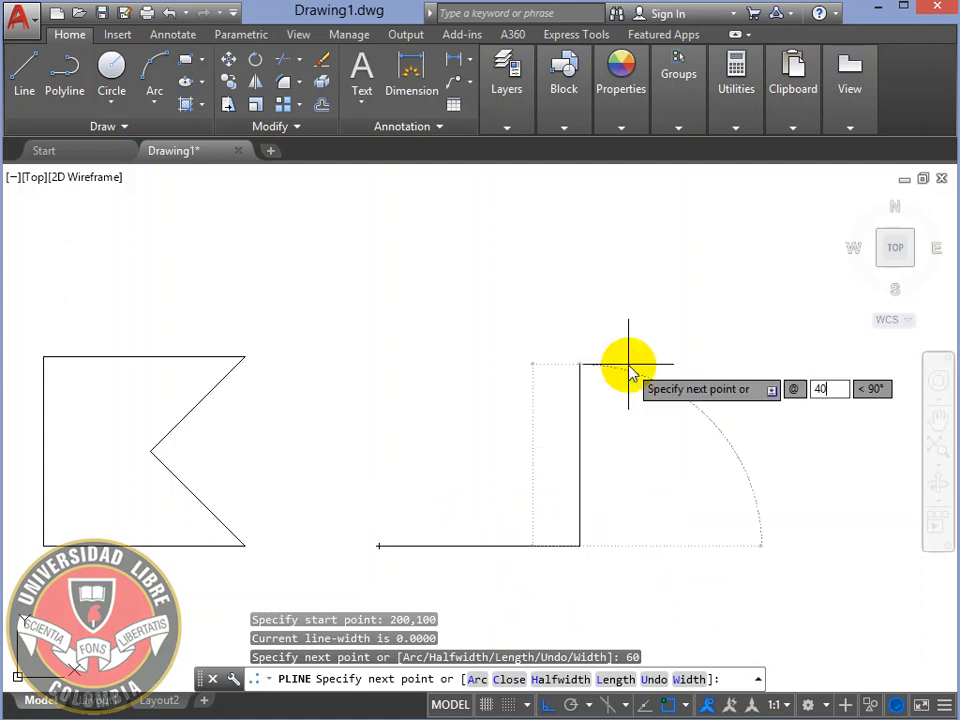
pyautogui.press('Tab')
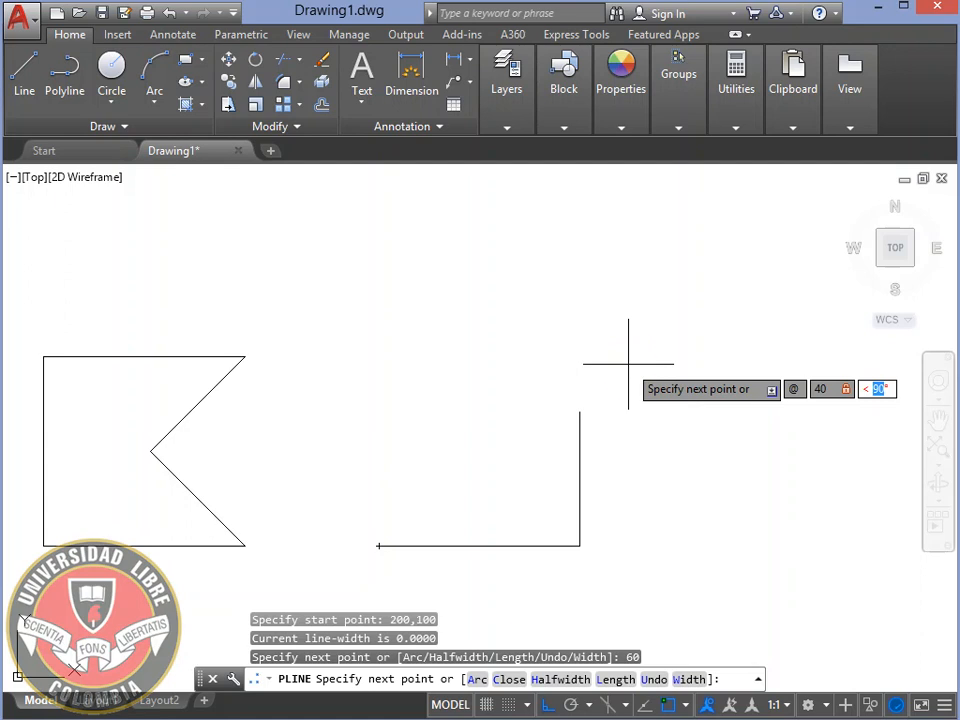
pyautogui.write('135')
pyautogui.press('Return')
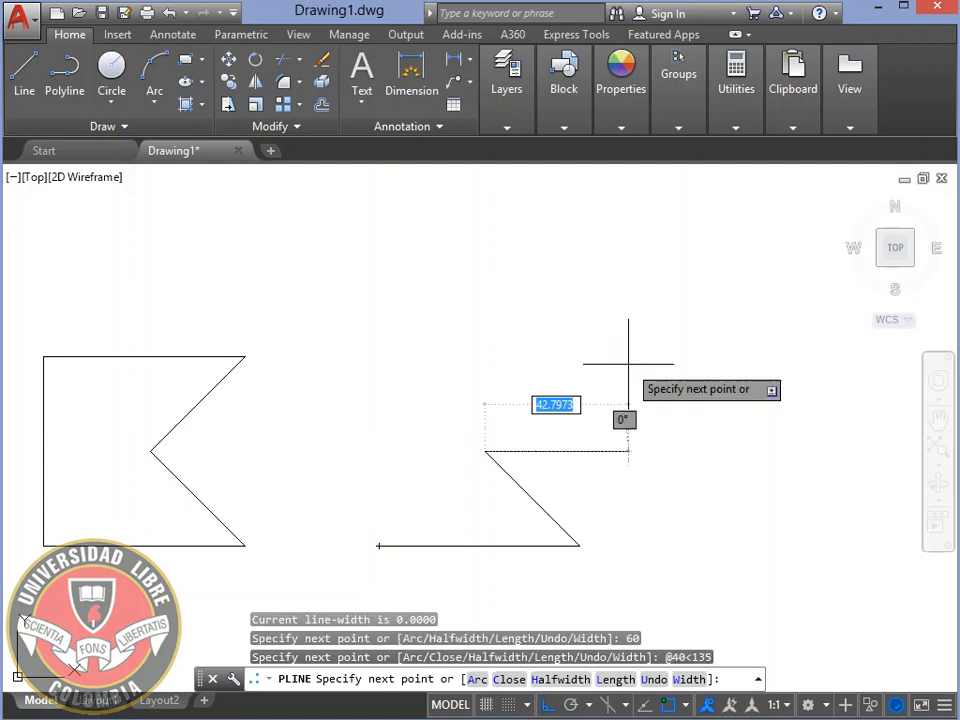
pyautogui.write('40')
pyautogui.press('Tab')
pyautogui.write('45')
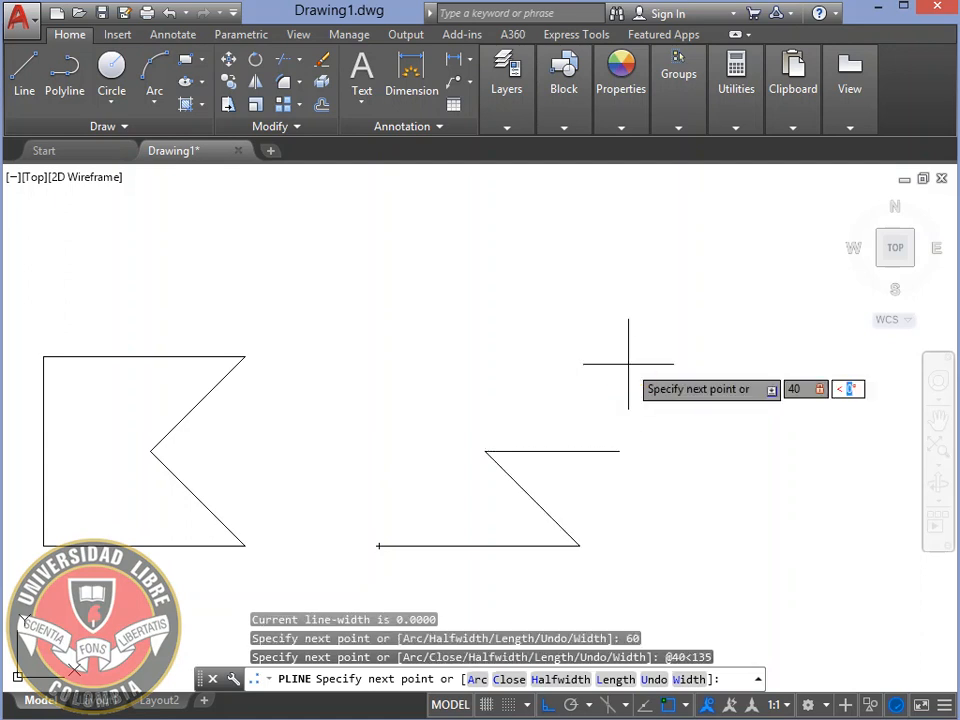
pyautogui.press('Return')
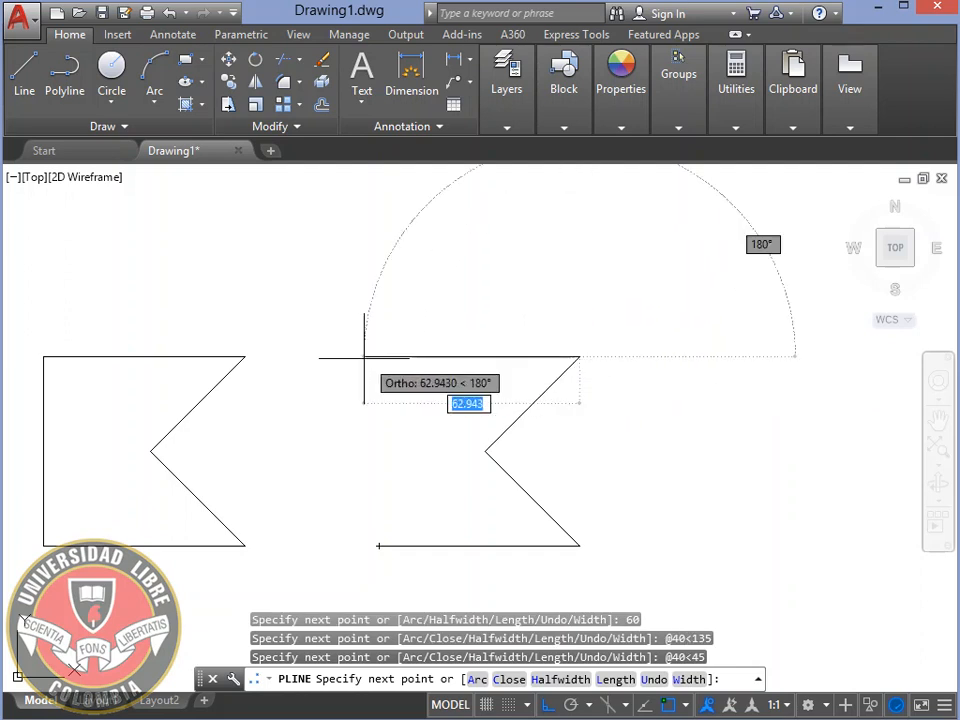
# Step: Finish the polyline with a 60-unit segment toward negative X and a vertical segment ending at its start point
pyautogui.write('60')
pyautogui.press('Return')
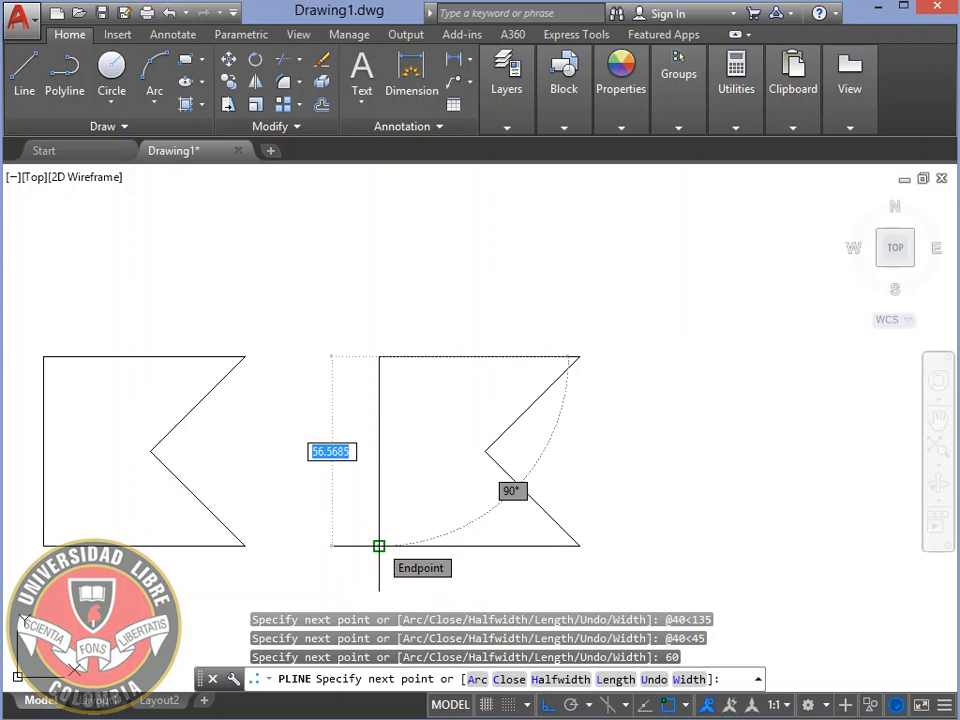
pyautogui.click(379, 546)
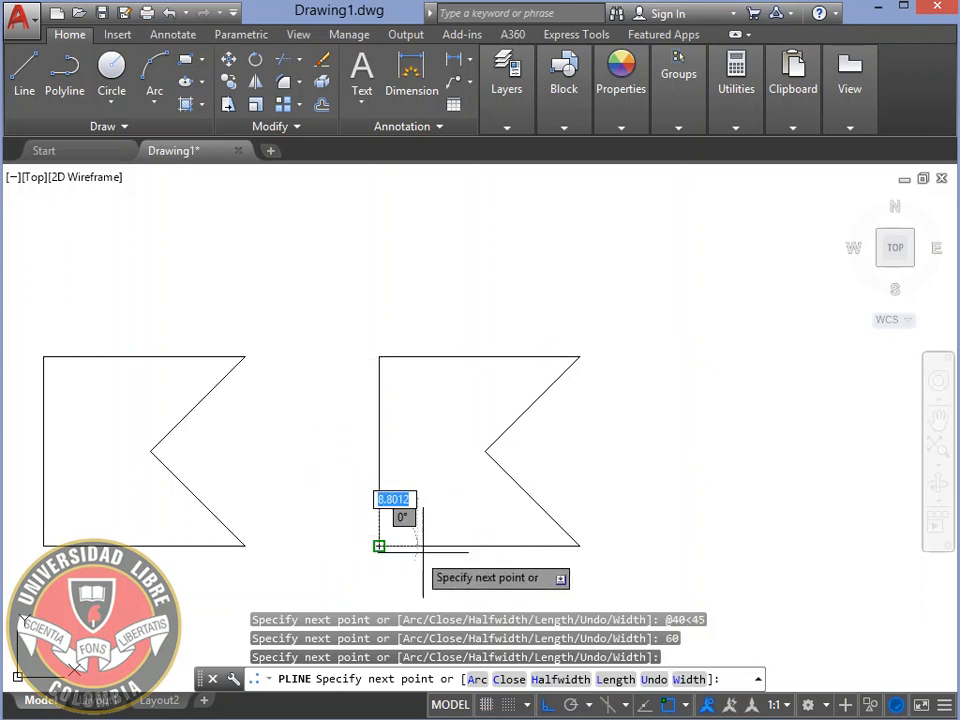
pyautogui.press('Return')
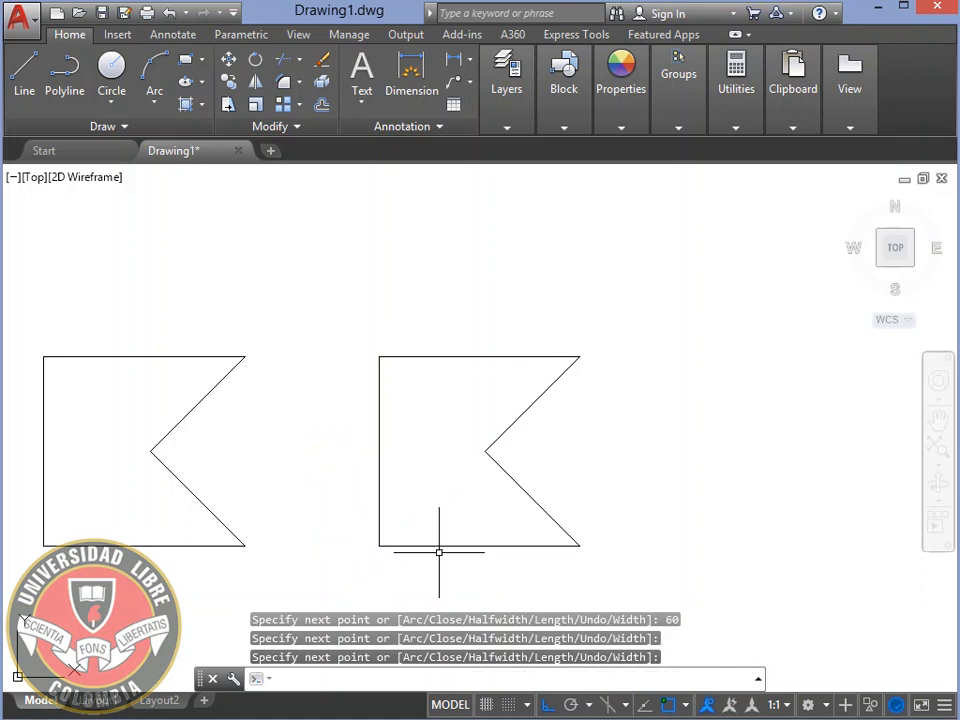
# Step: Select the polyline figure, clear it, and select the first figure's upper line to compare how each one is selected
pyautogui.click(527, 496)
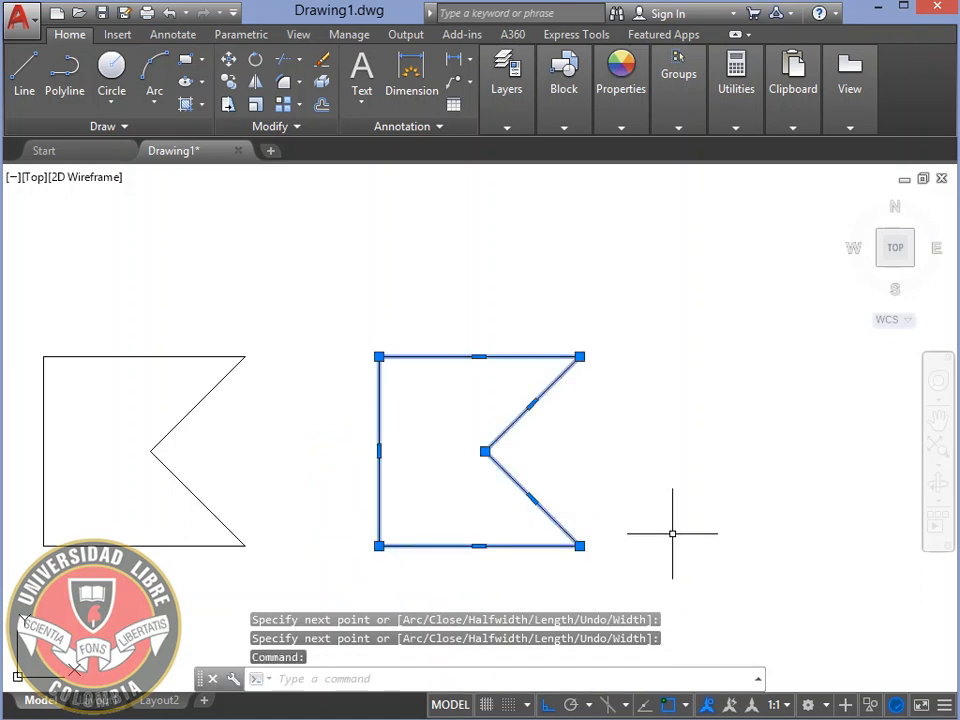
pyautogui.press('Escape')
pyautogui.press('Escape')
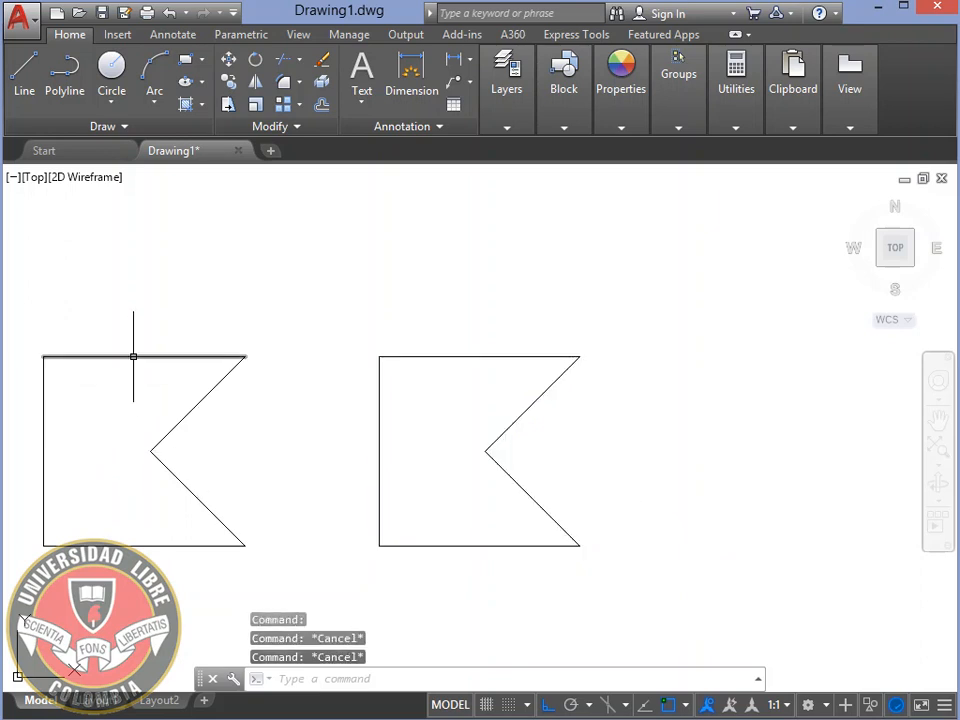
pyautogui.click(133, 356)
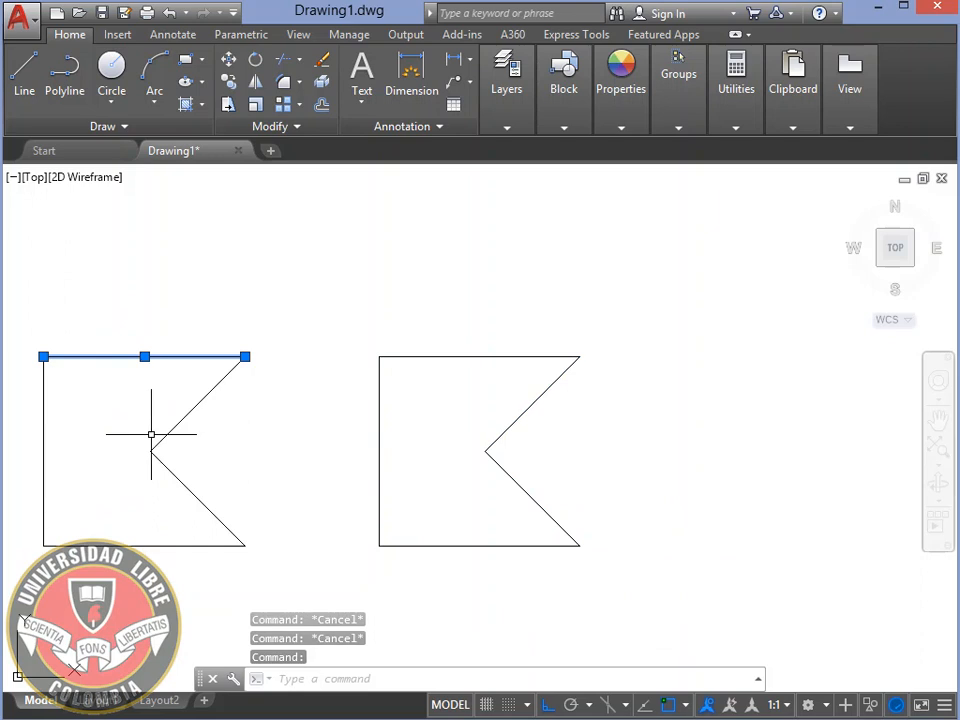
# Step: Select the first figure's upper diagonal, clear it, and select the polyline figure to compare how each one is selected
pyautogui.press('Escape')
pyautogui.click(187, 412)
pyautogui.press('Escape')
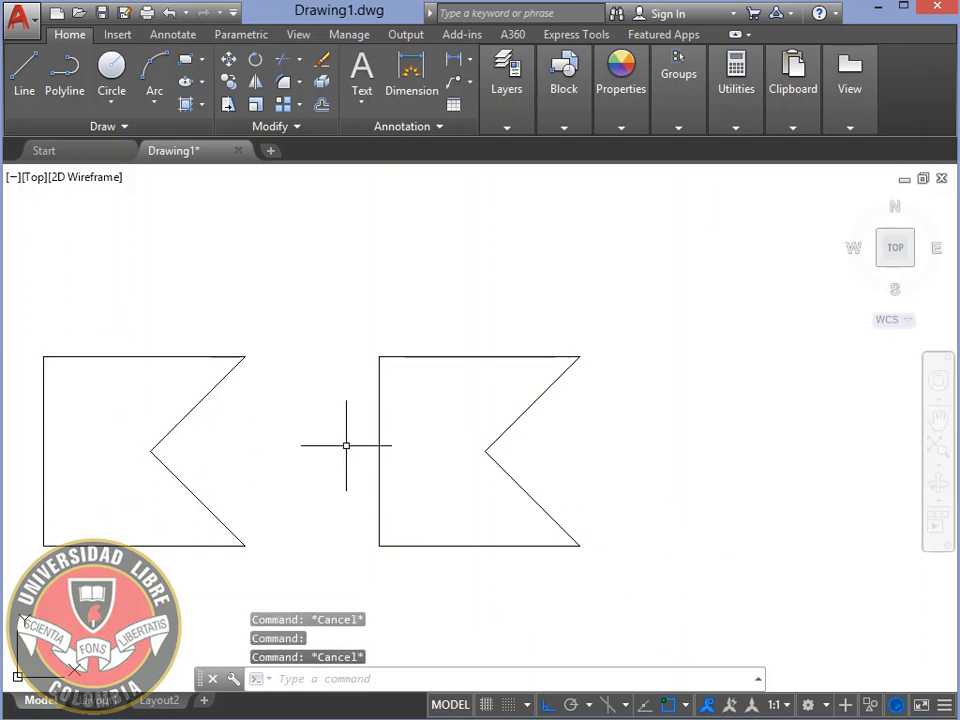
pyautogui.click(379, 407)
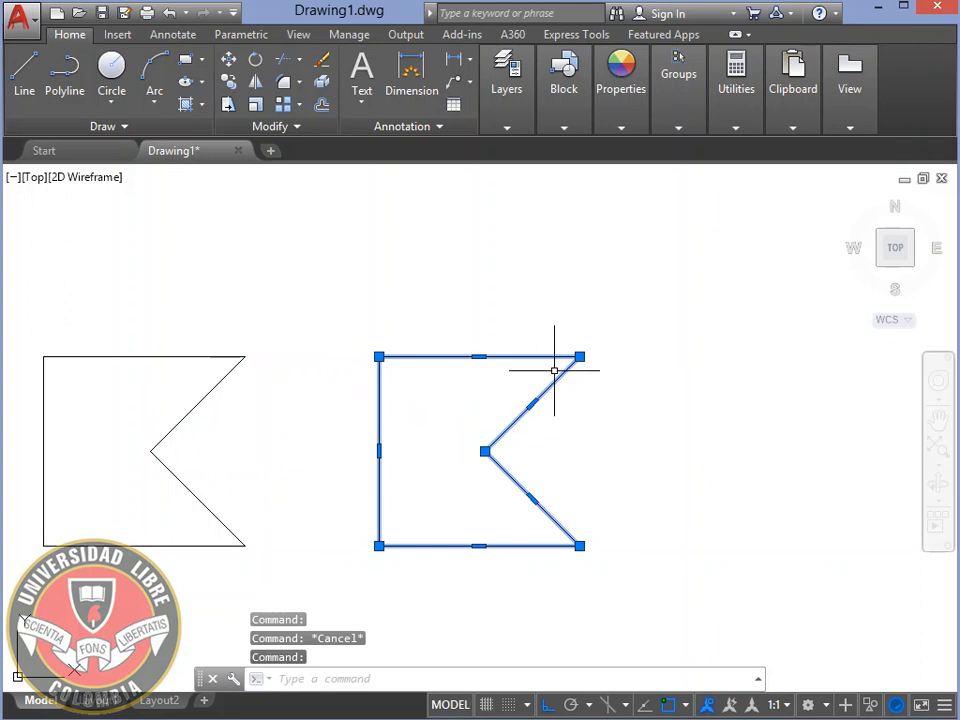
pyautogui.moveTo(638, 414); pyautogui.dragTo(608, 418, button='middle')
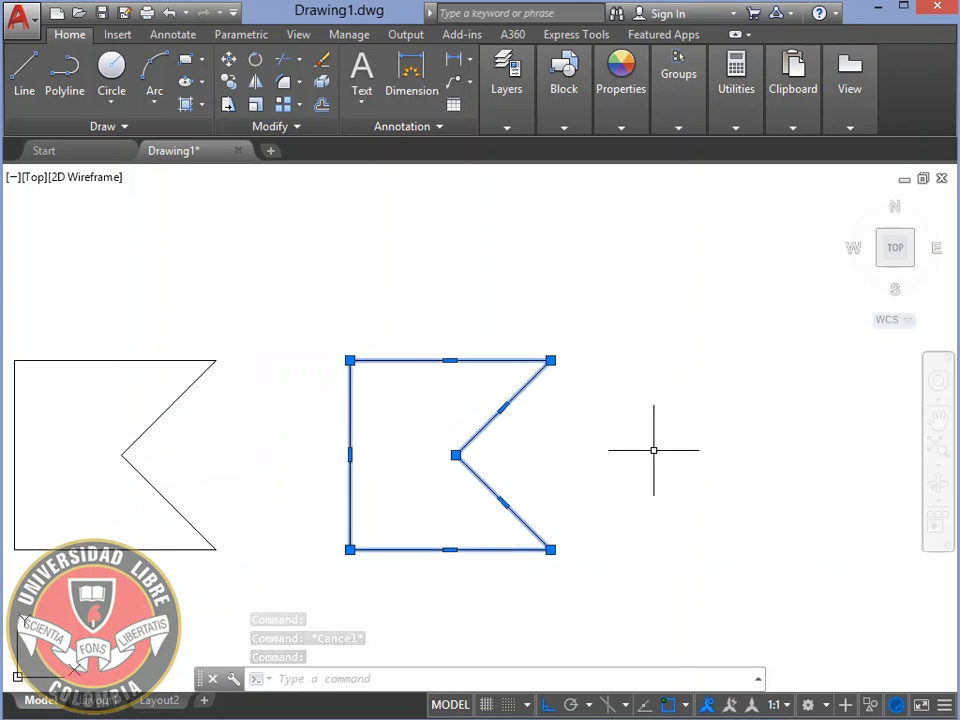
pyautogui.press('Escape')
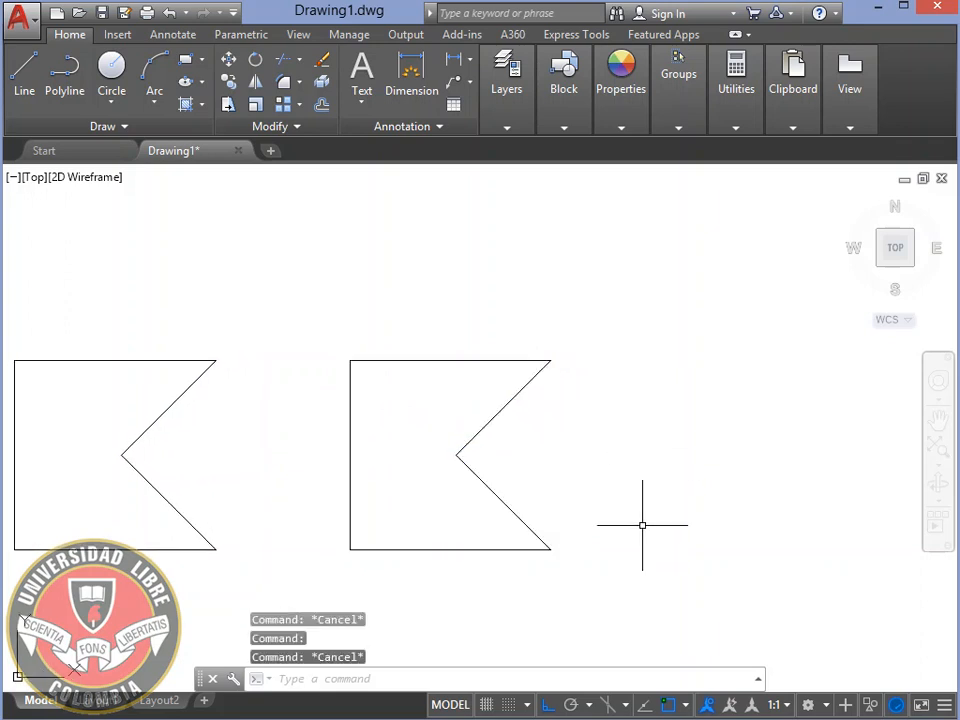
# Step: Start a third figure as a polyline at point 300,100 with a 60-unit horizontal segment toward positive X
pyautogui.click(68, 90)
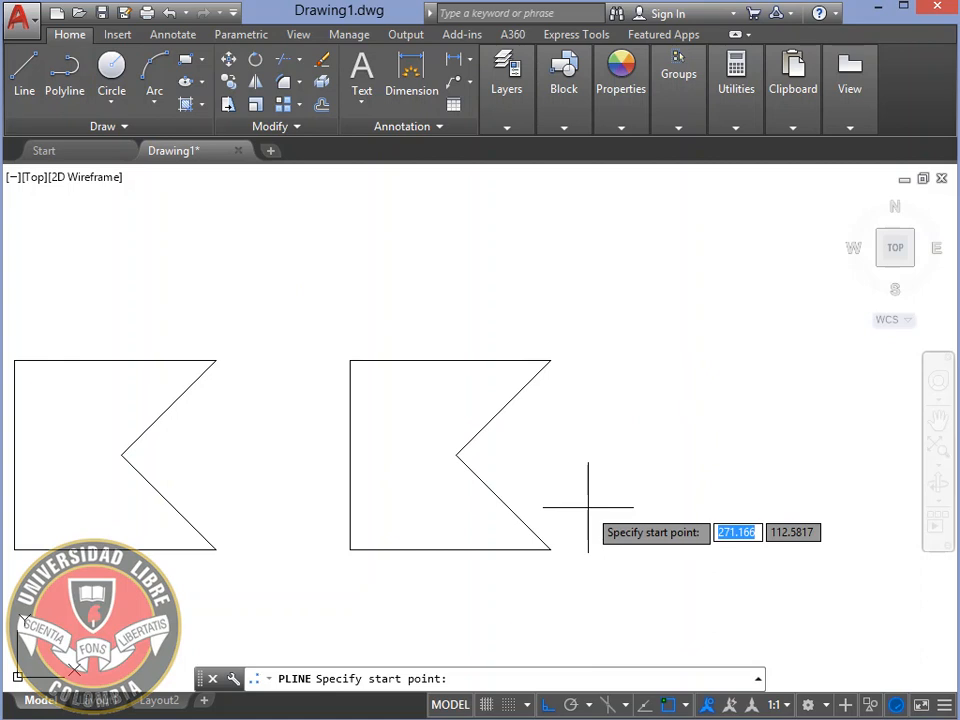
pyautogui.write('300')
pyautogui.press('Tab')
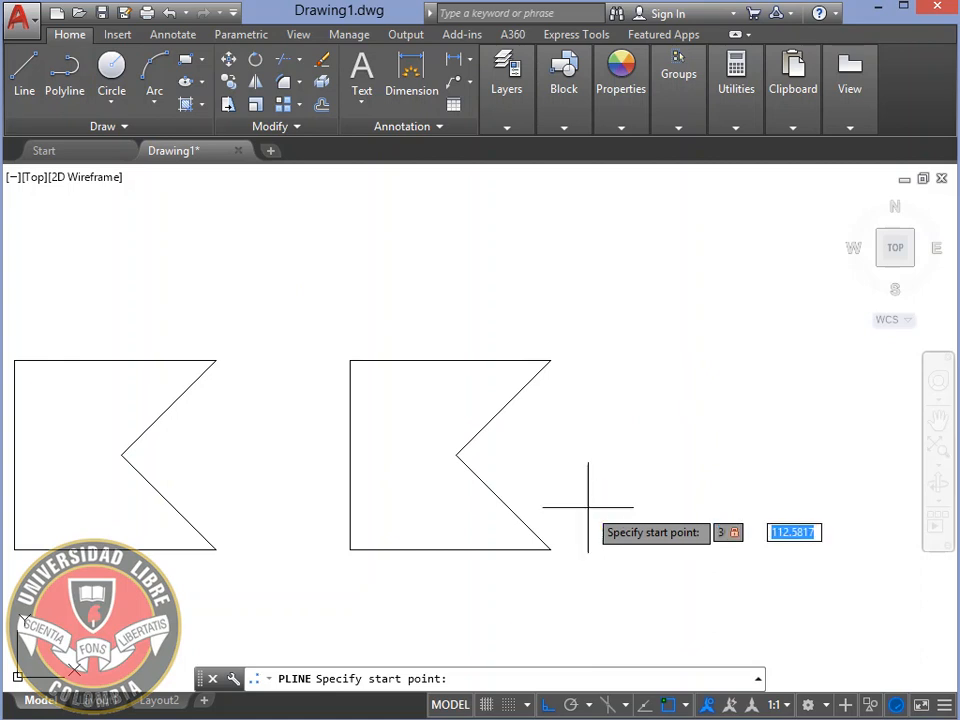
pyautogui.write('100')
pyautogui.press('Return')
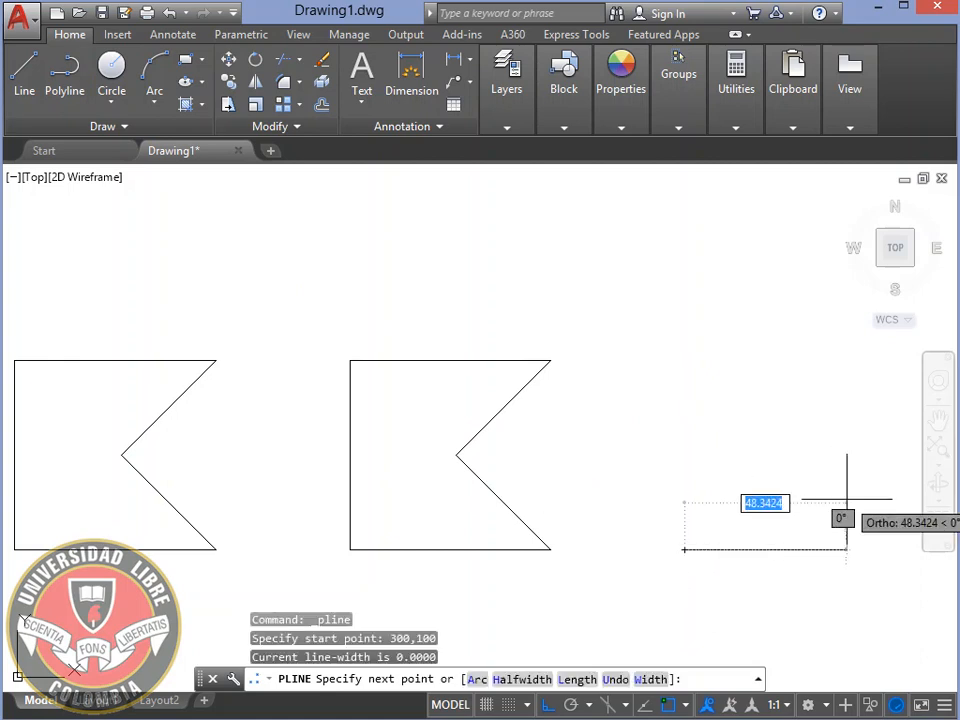
pyautogui.scroll(-2, 708, 520)
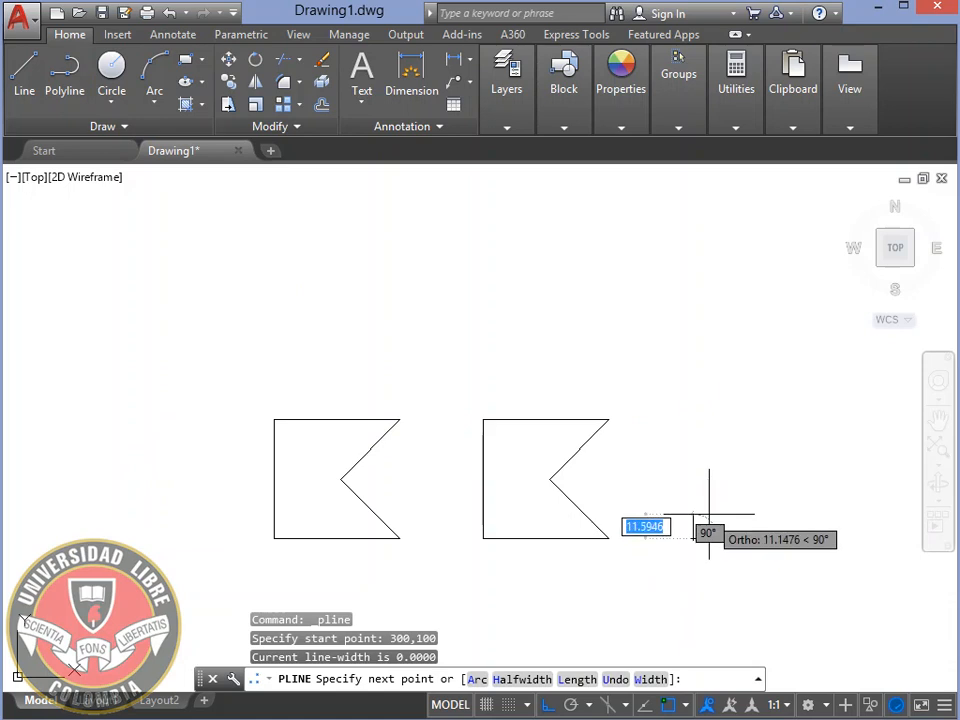
pyautogui.scroll(2, 709, 514)
pyautogui.moveTo(690, 514); pyautogui.dragTo(714, 478, button='middle')
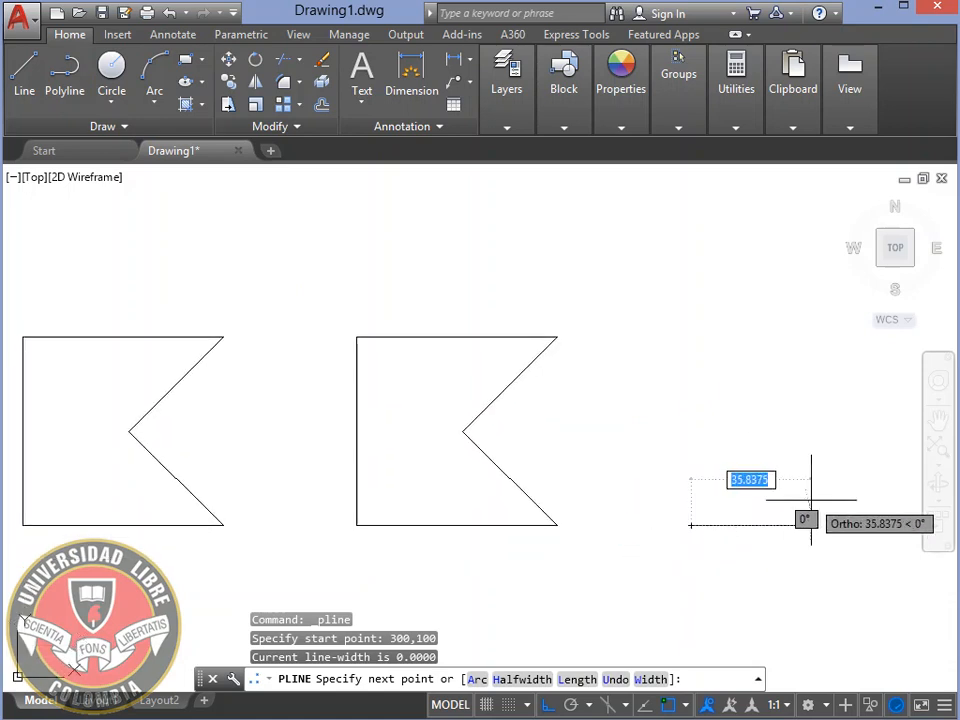
pyautogui.write('60')
pyautogui.press('Return')
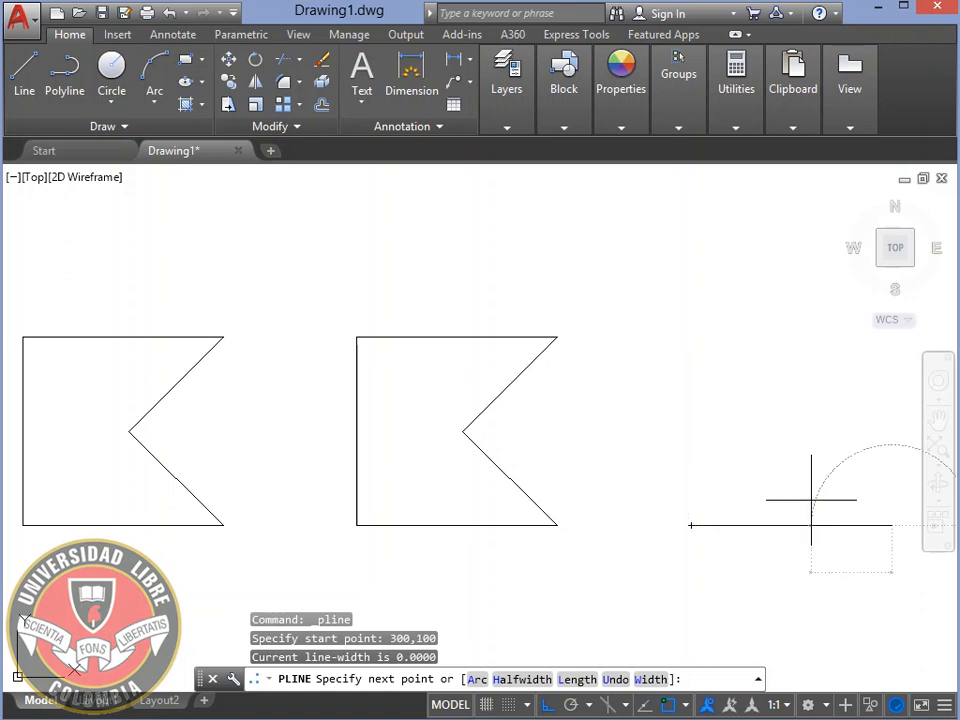
pyautogui.click(811, 502)
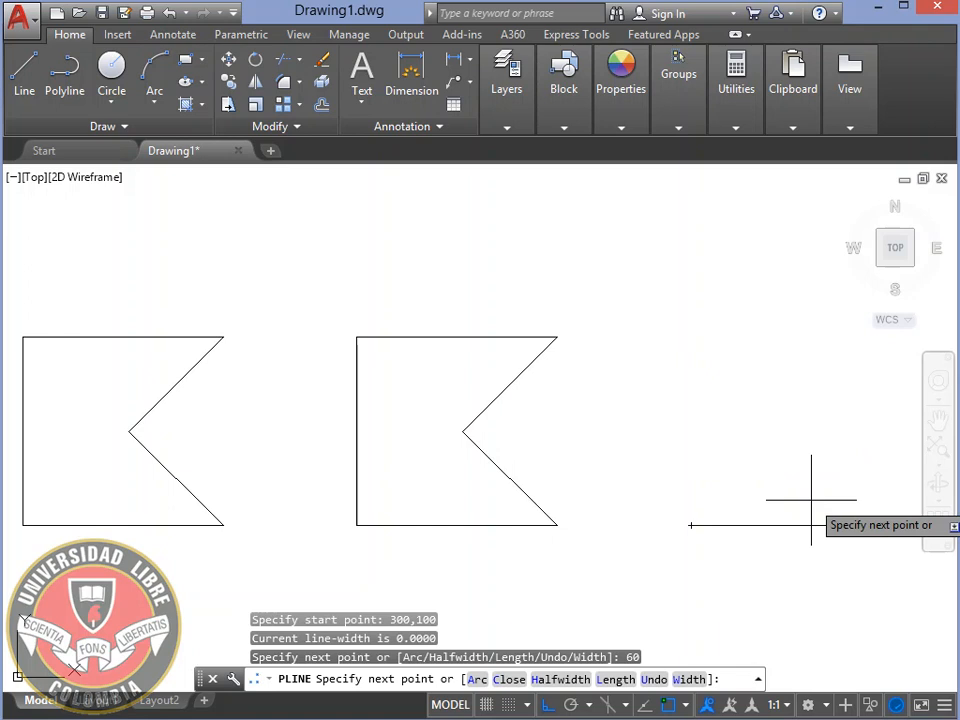
pyautogui.write('@40<135')
pyautogui.press('Return')
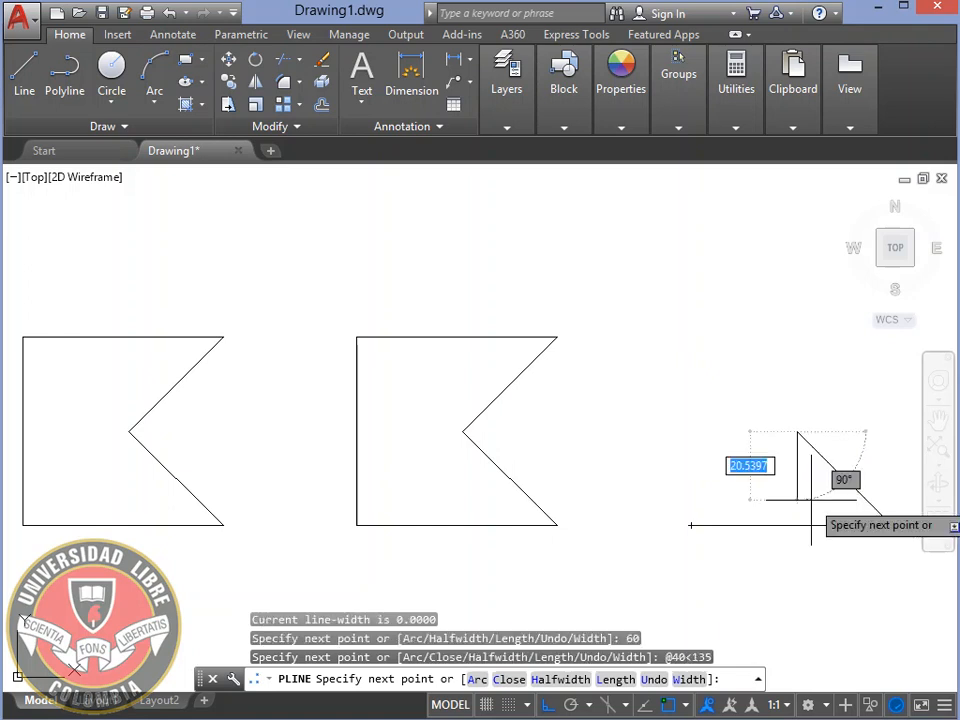
pyautogui.write('@40<')
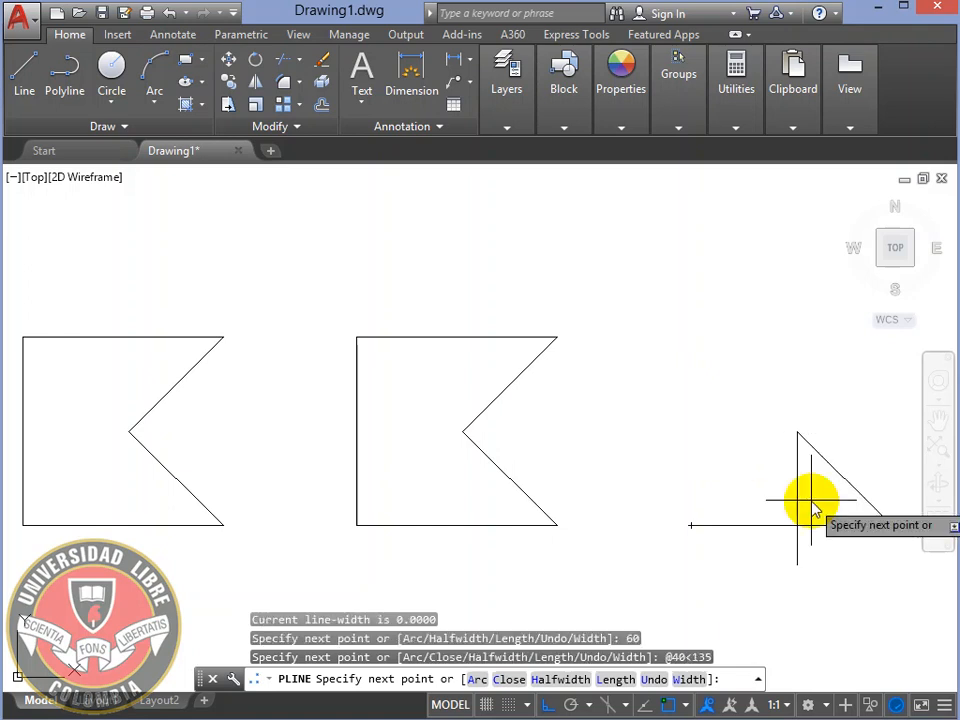
pyautogui.write('45')
pyautogui.press('Return')
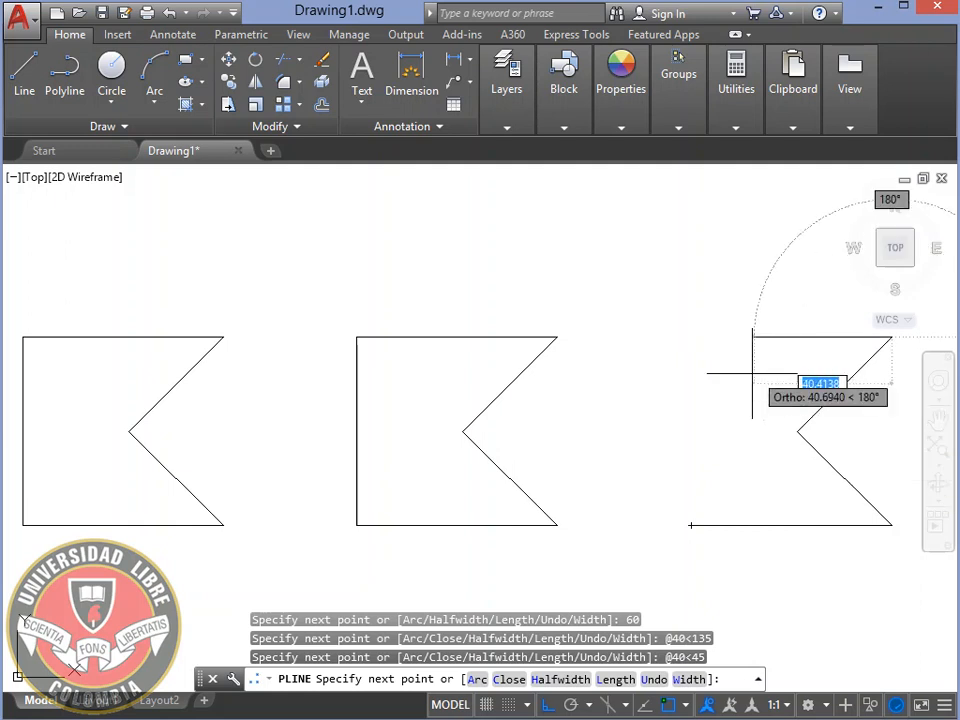
# Step: Add a 60-unit segment toward negative X and finish the third figure with the polyline's Close option
pyautogui.write('60')
pyautogui.press('Return')
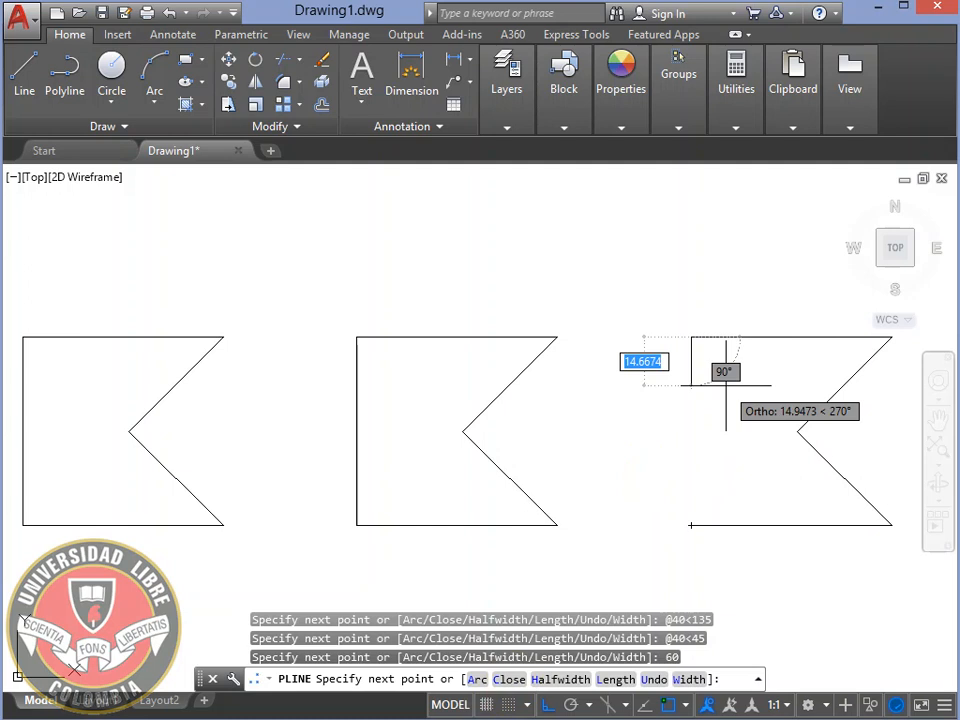
pyautogui.write('c')
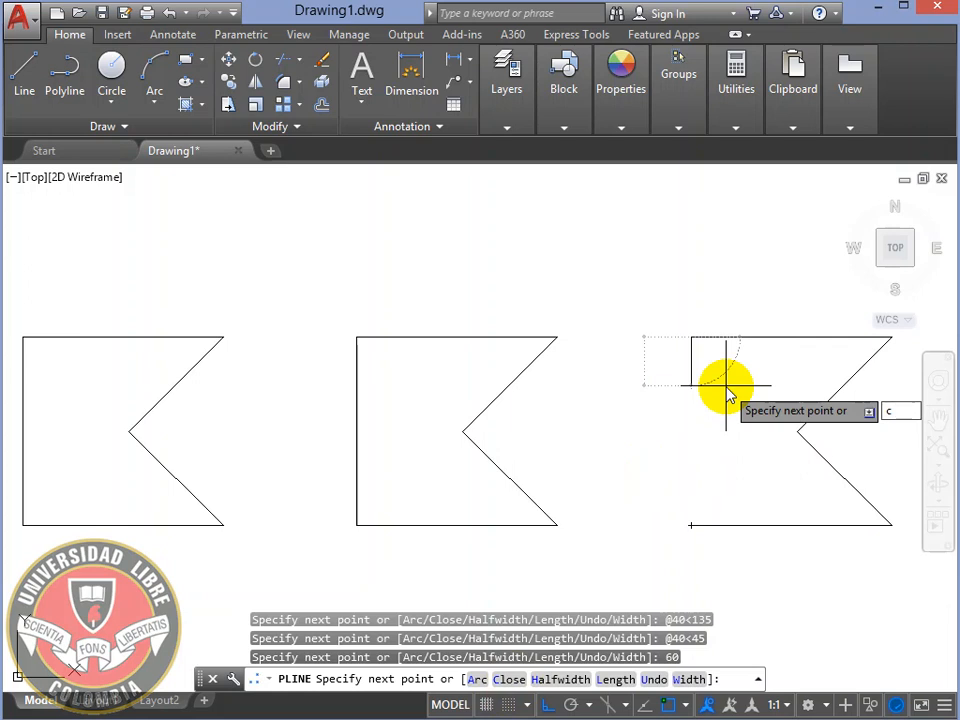
pyautogui.press('Return')
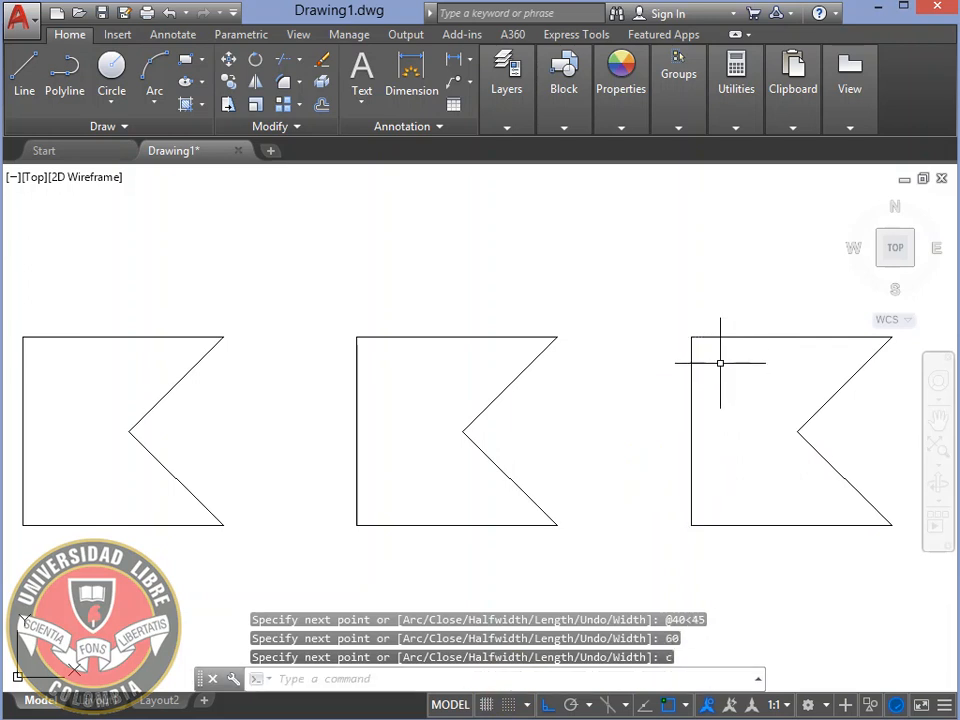
# Step: Select the third and second polyline figures together to compare them, and clear the selection
pyautogui.click(724, 337)
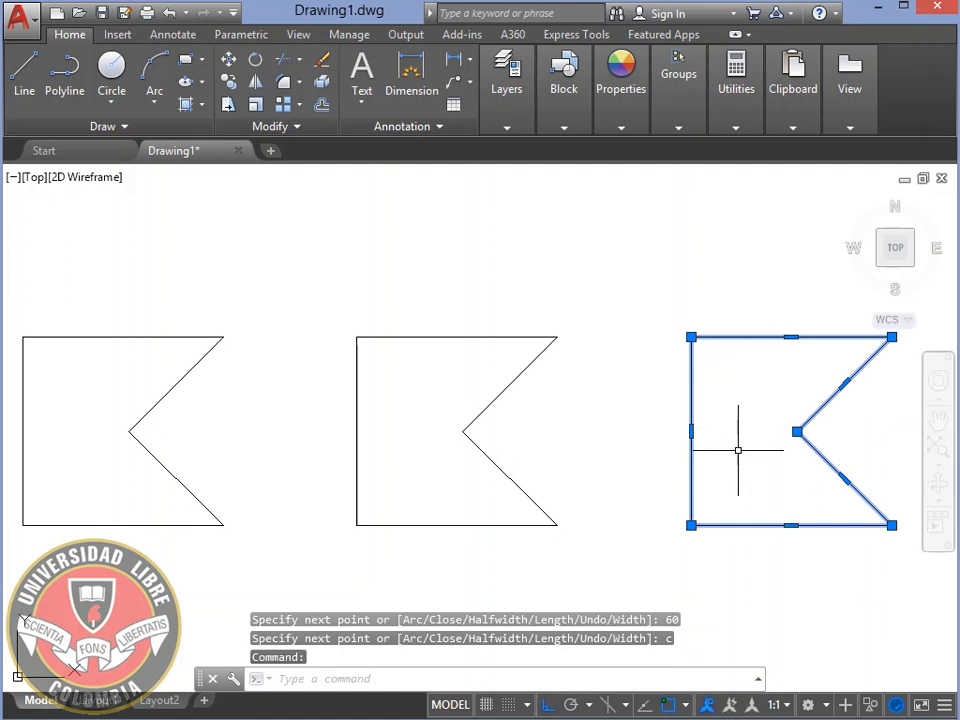
pyautogui.click(426, 337)
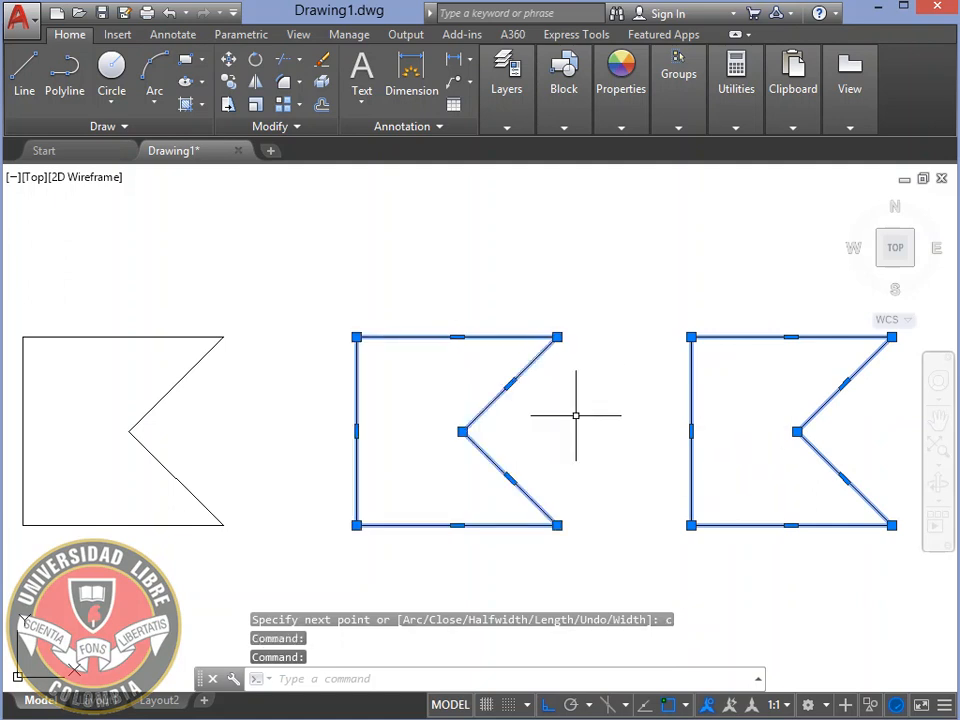
pyautogui.press('Escape')
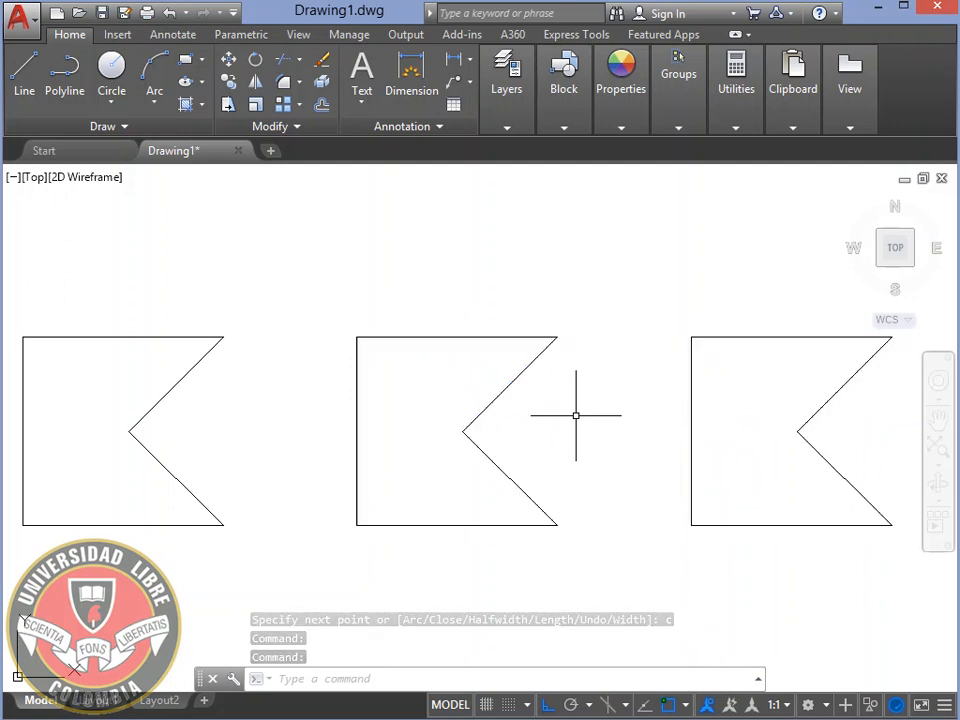
pyautogui.press('Escape')
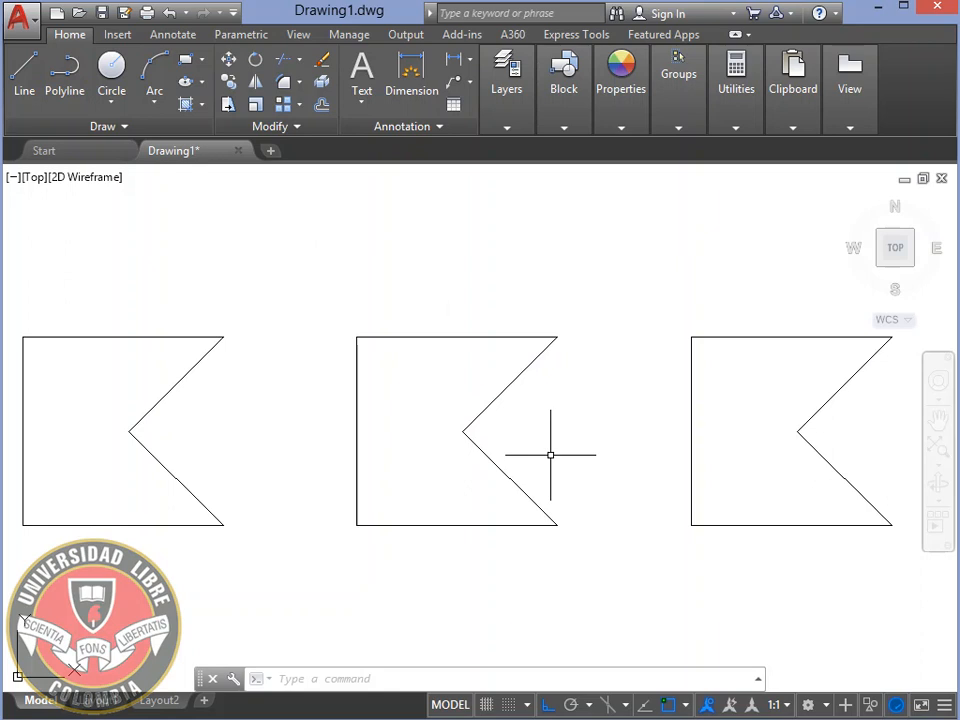
# Step: Run PEDIT on the middle polyline figure to examine its editing options, and cancel without changing it
pyautogui.click(319, 293)
pyautogui.write('pedit')
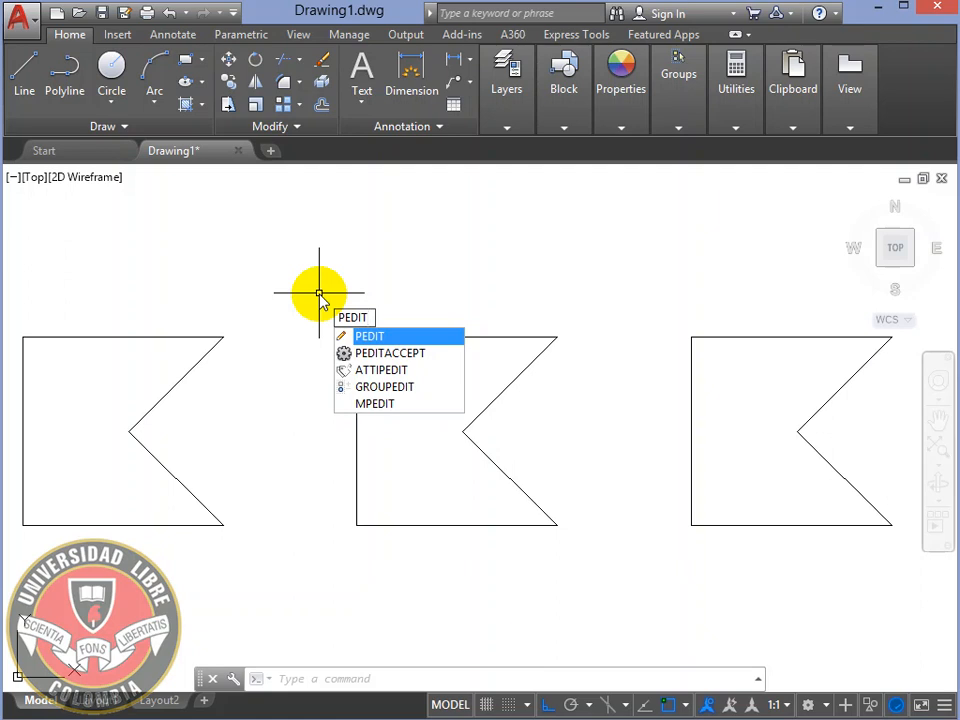
pyautogui.press('Return')
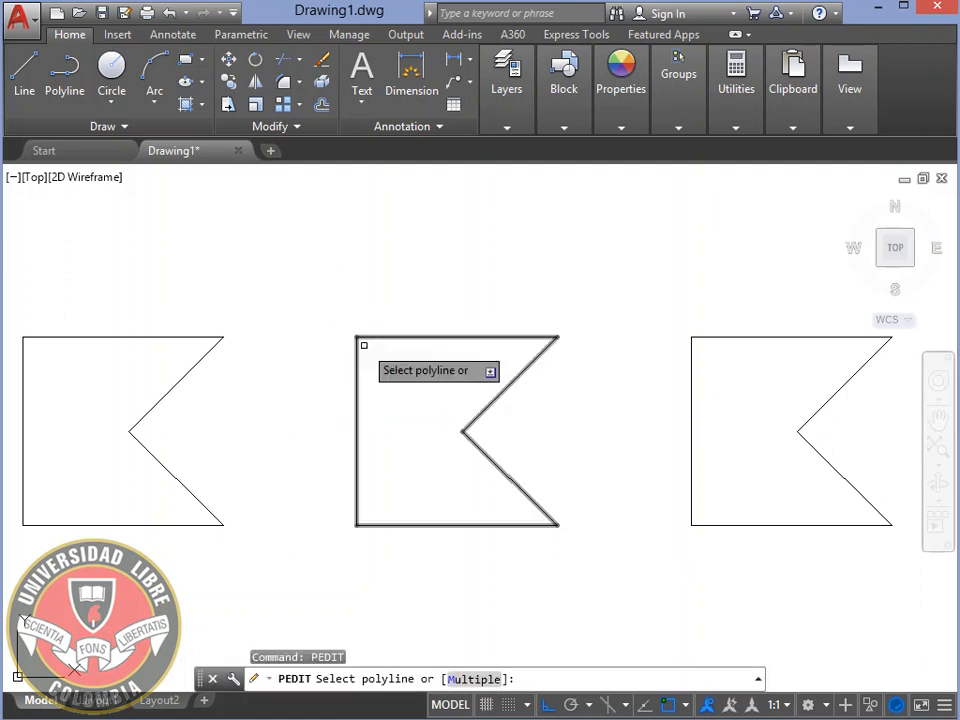
pyautogui.click(410, 338)
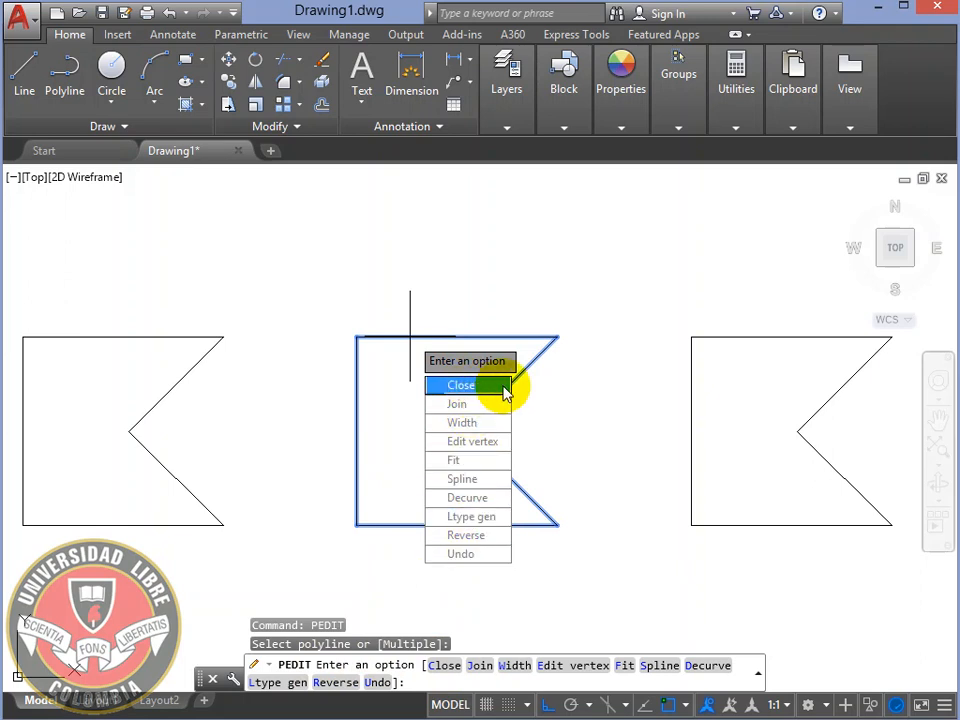
pyautogui.press('Escape')
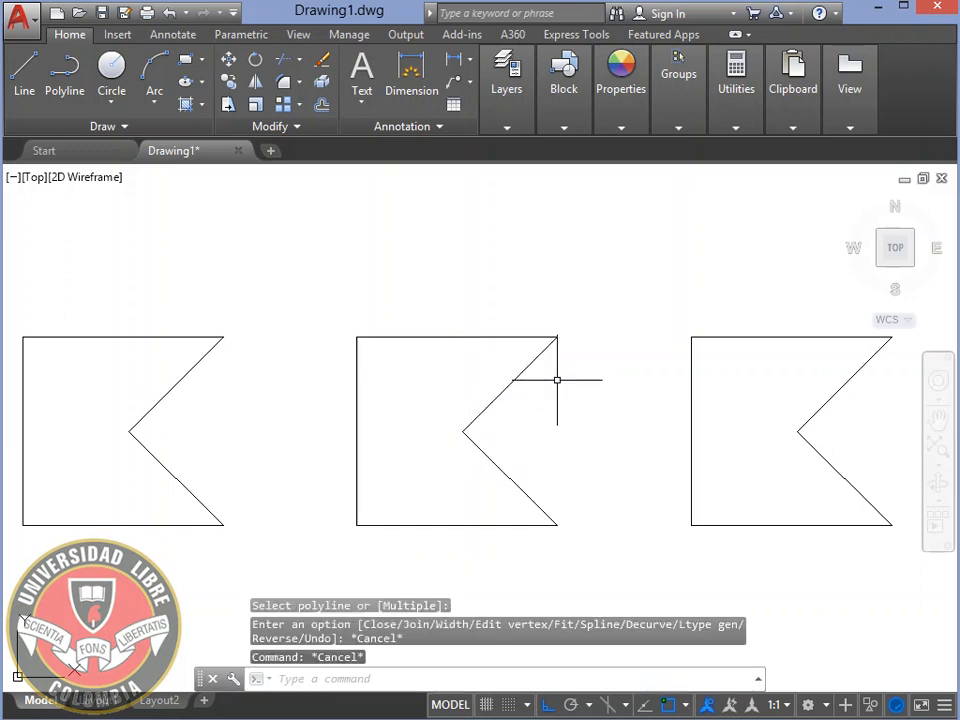
# Step: Run PEDIT on the third polyline figure to check whether it offers Open or Close, and cancel the command
pyautogui.click(746, 339)
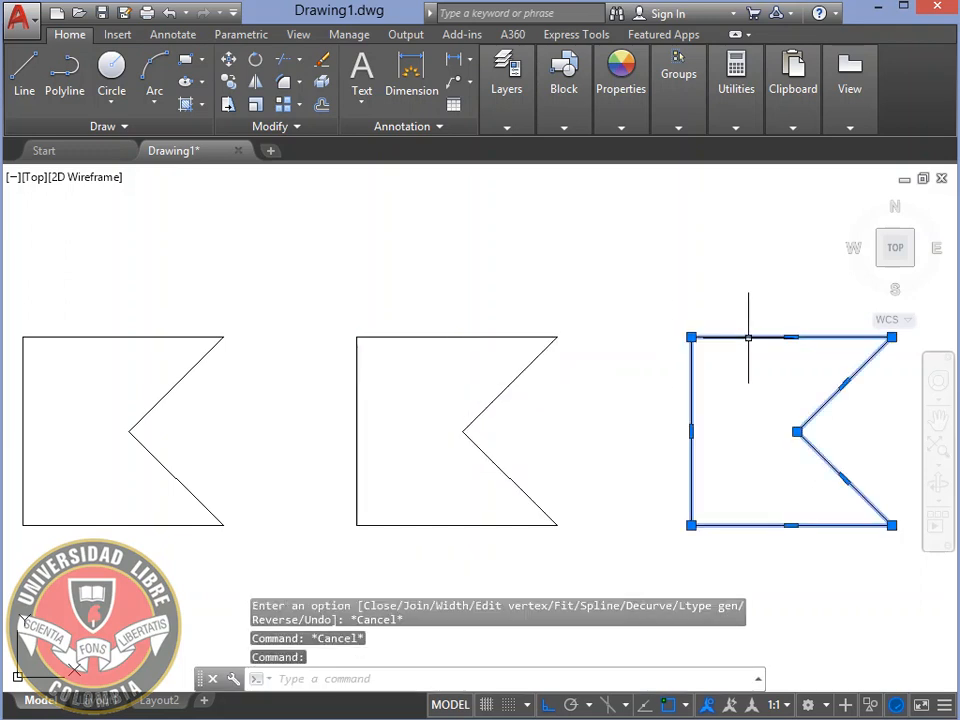
pyautogui.write('pedit')
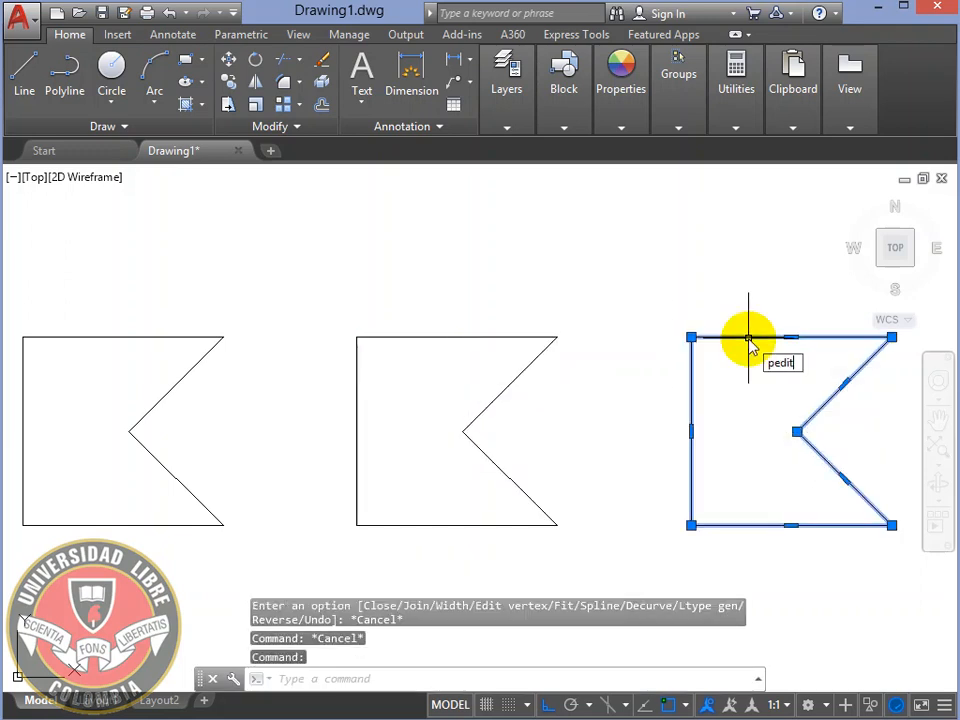
pyautogui.press('Return')
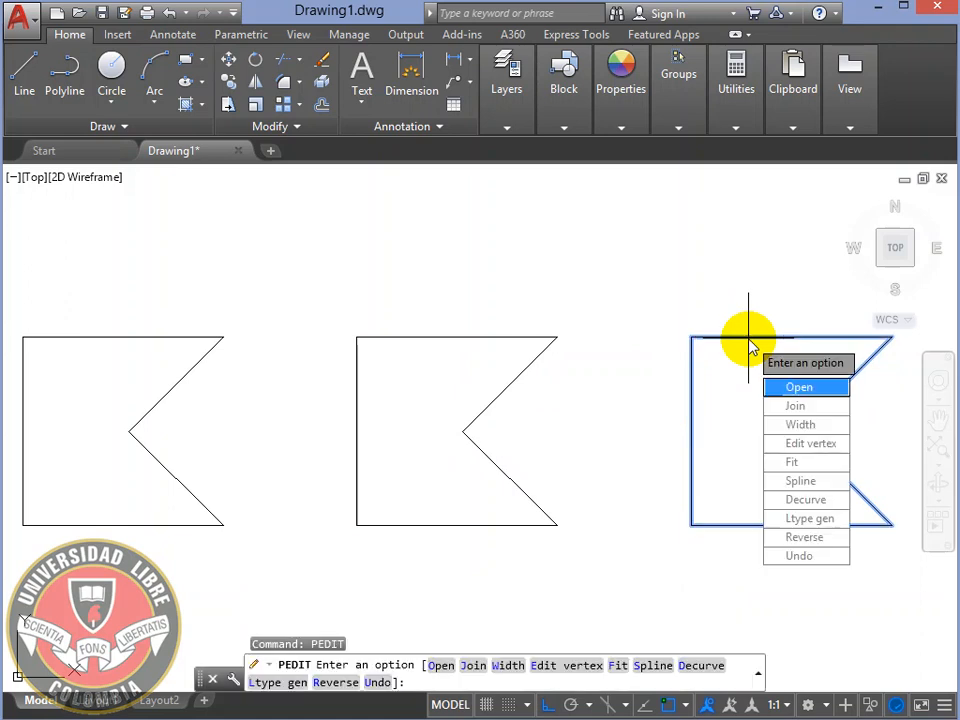
pyautogui.click(808, 396)
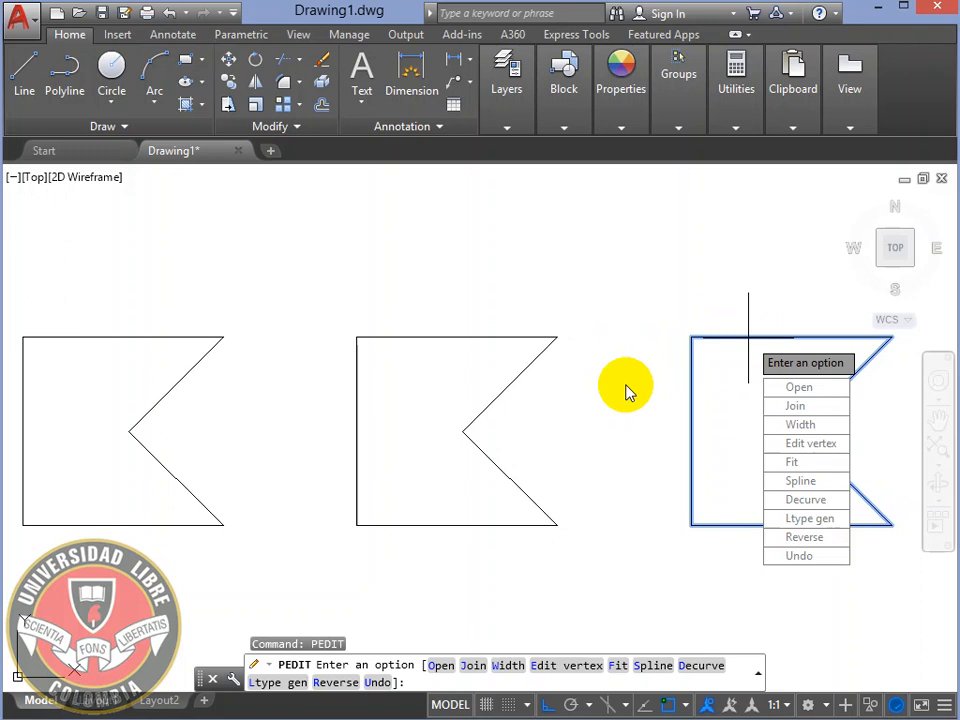
pyautogui.press('Escape')
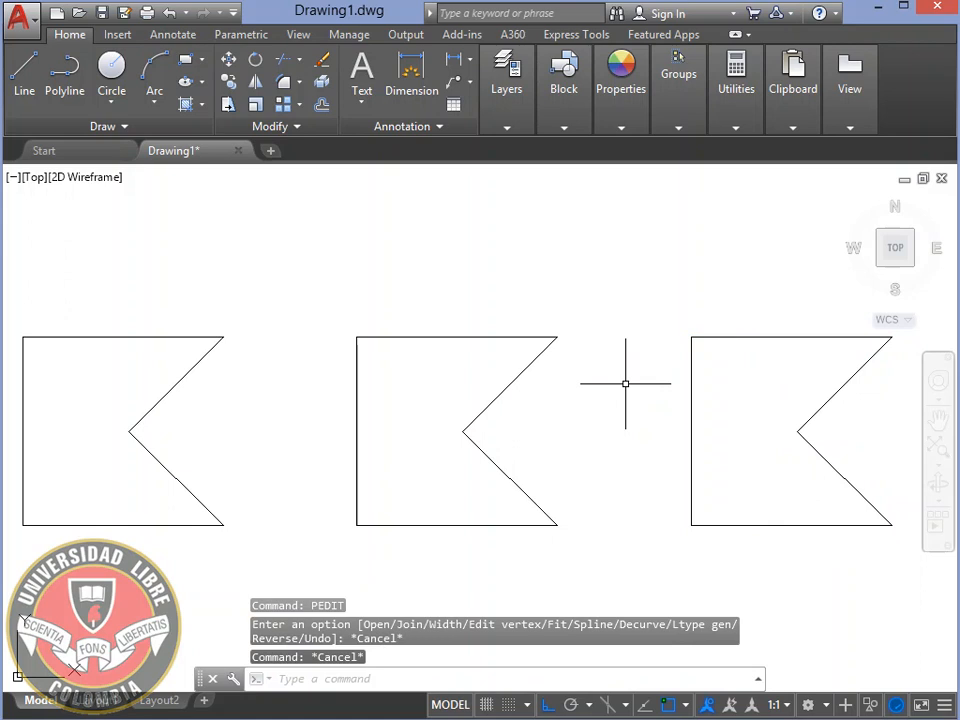
# Step: Run PEDIT on the first figure's upper line to examine how it treats a plain line, and cancel the command
pyautogui.click(138, 337)
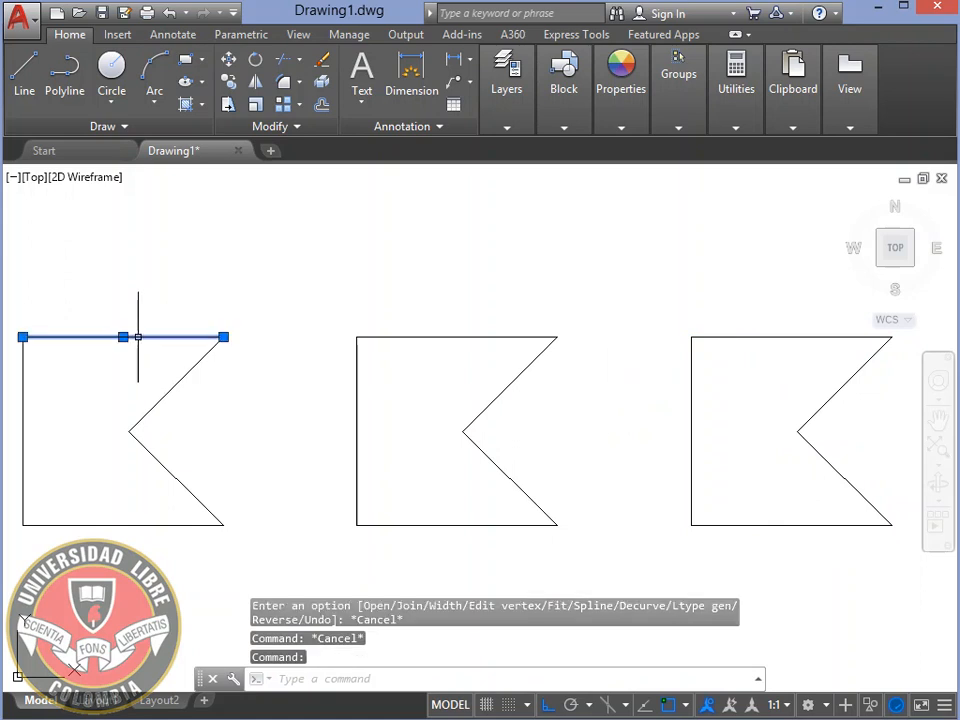
pyautogui.write('pedit')
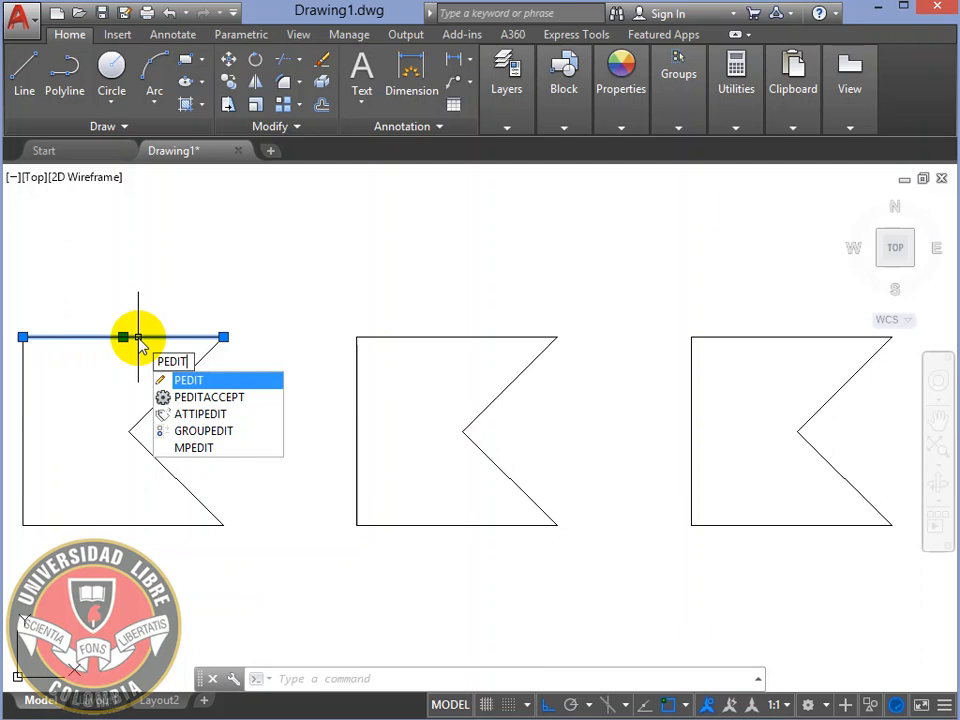
pyautogui.press('Return')
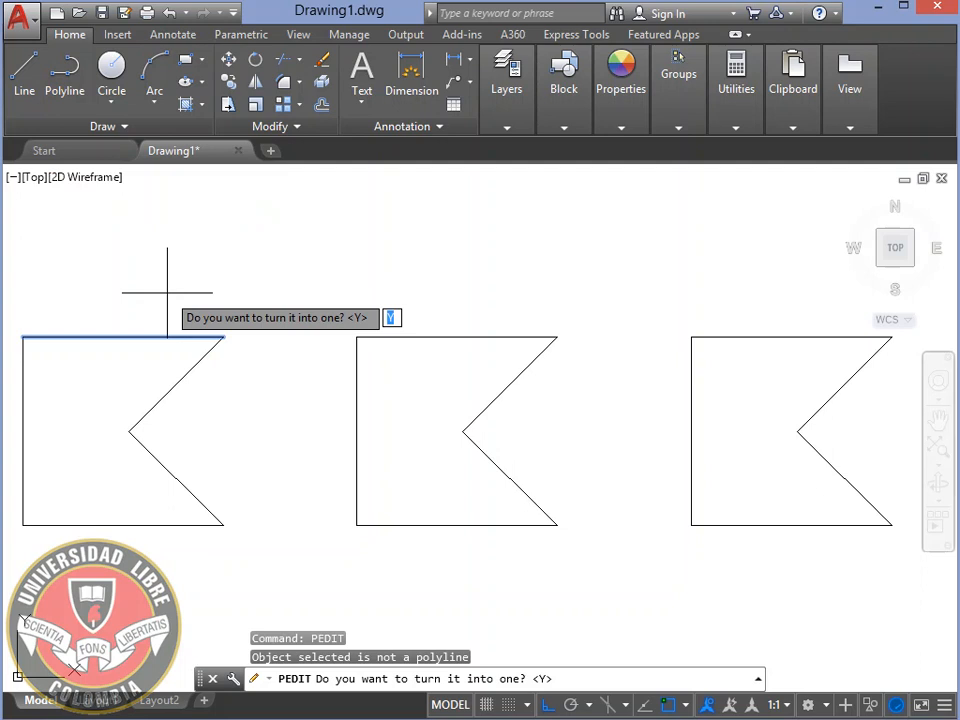
pyautogui.press('Escape')
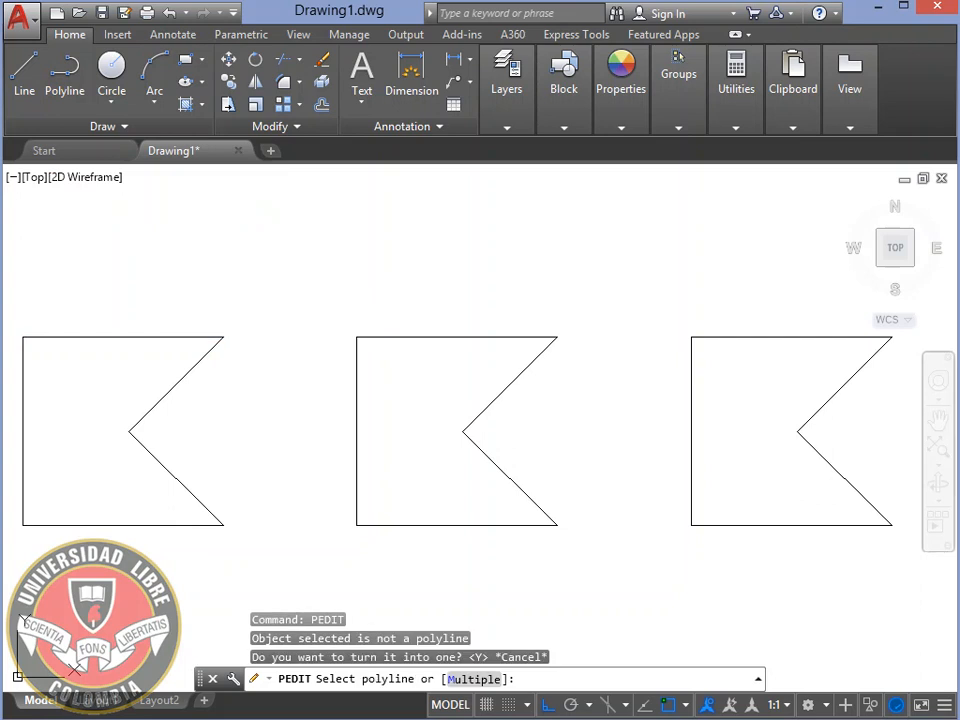
pyautogui.press('Escape')
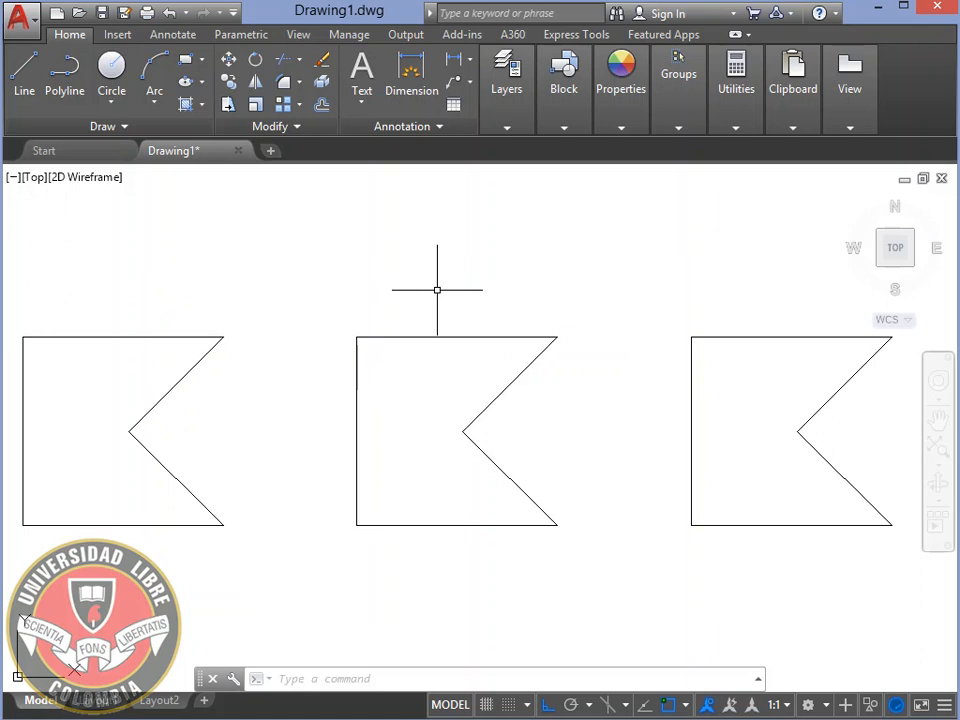
# Step: Start the AREA command to examine its Object, Add area and Subtract area options, and cancel it
pyautogui.write('area')
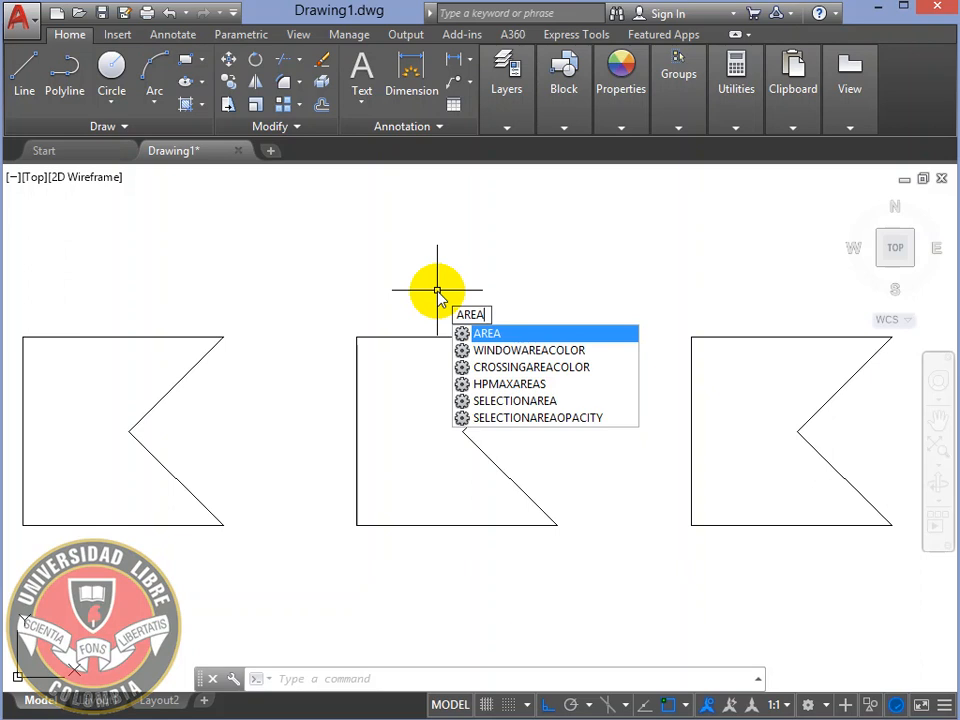
pyautogui.press('Return')
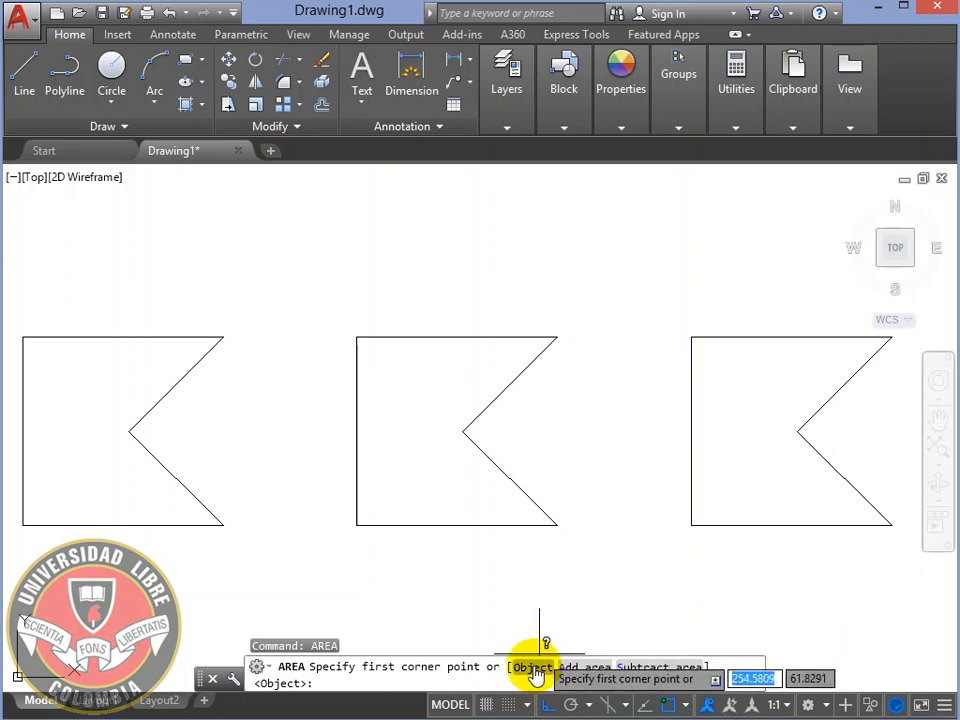
pyautogui.press('Escape')
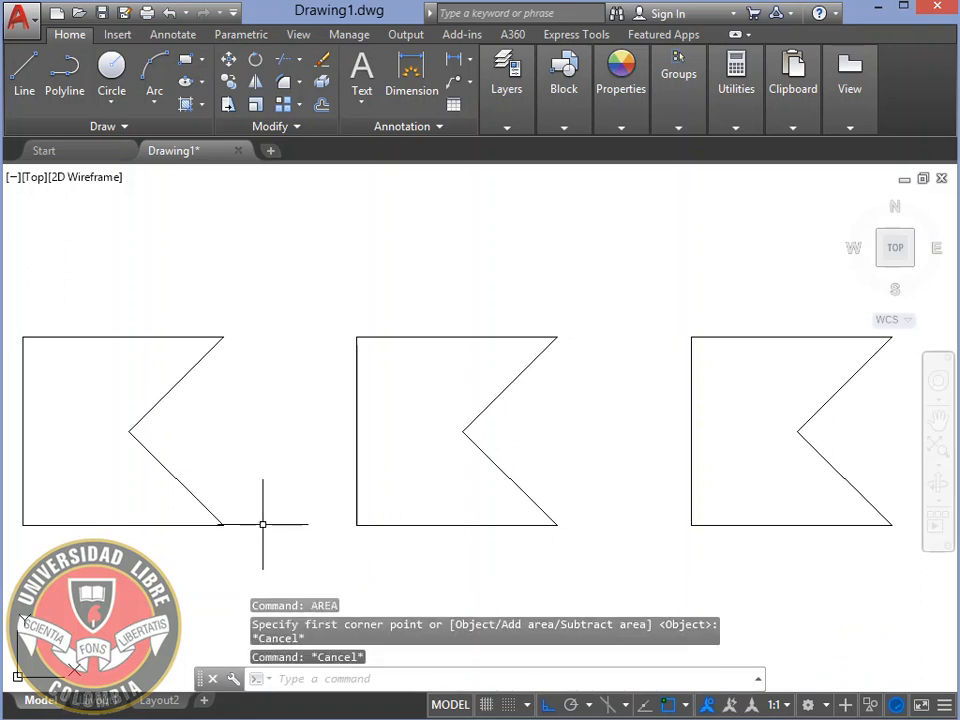
# Step: Select individual lines of the first figure to check whether they are separate objects, and clear each selection
pyautogui.click(174, 337)
pyautogui.click(170, 390)
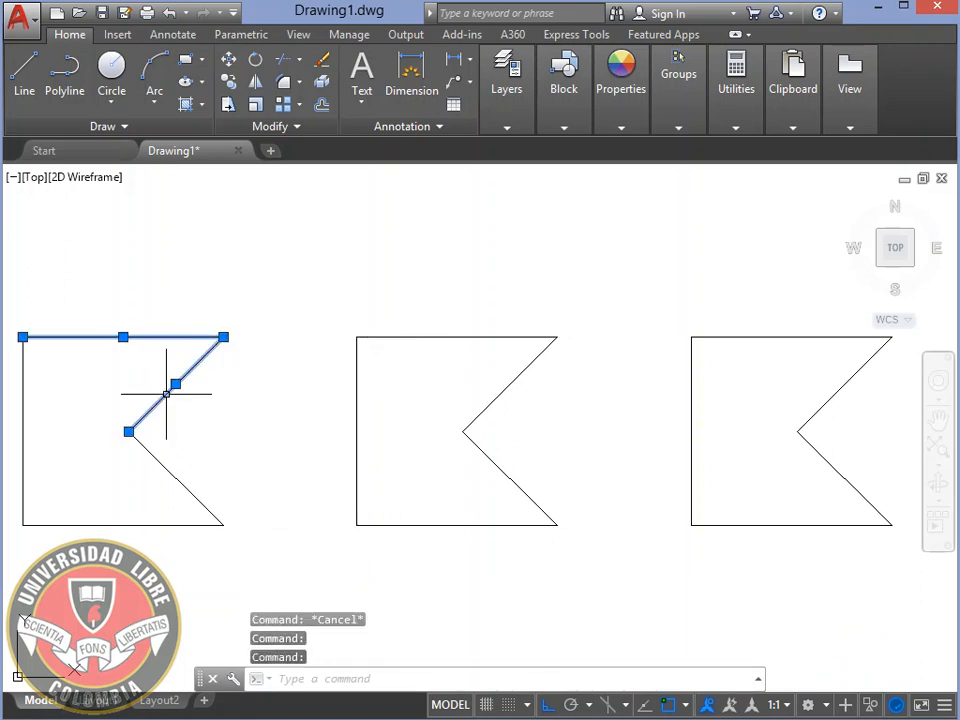
pyautogui.click(168, 464)
pyautogui.press('Escape')
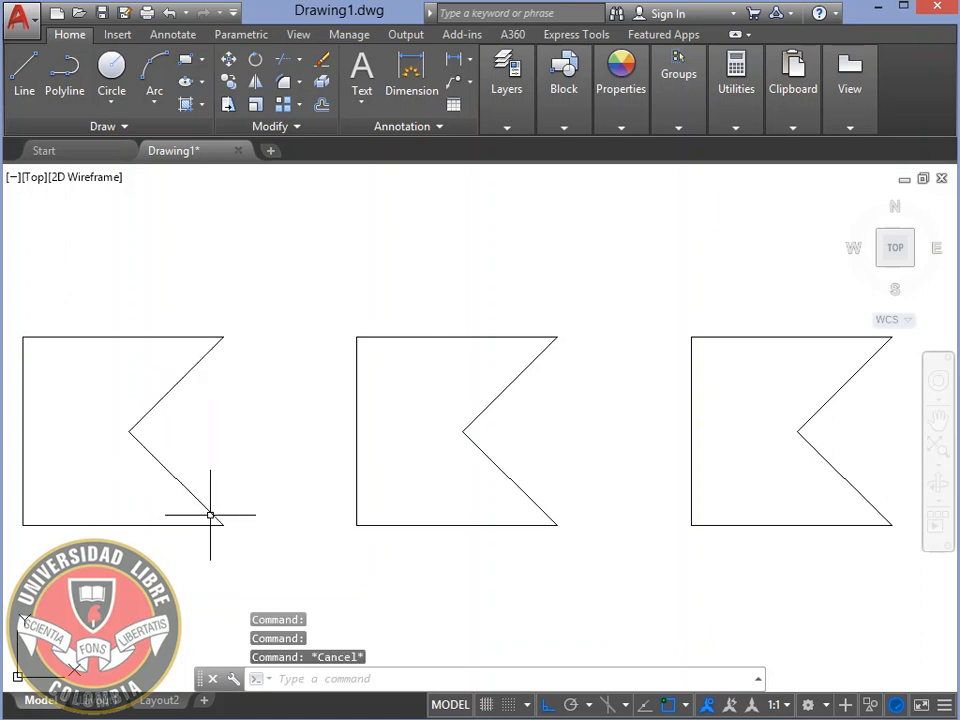
pyautogui.press('Escape')
pyautogui.press('Escape')
pyautogui.click(195, 356)
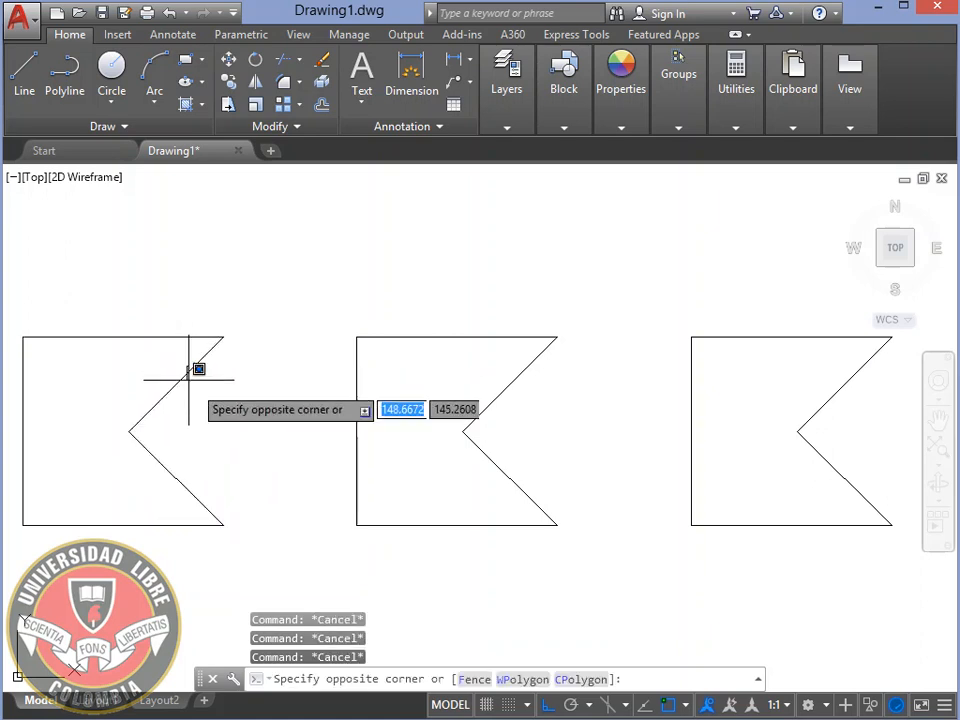
pyautogui.click(187, 374)
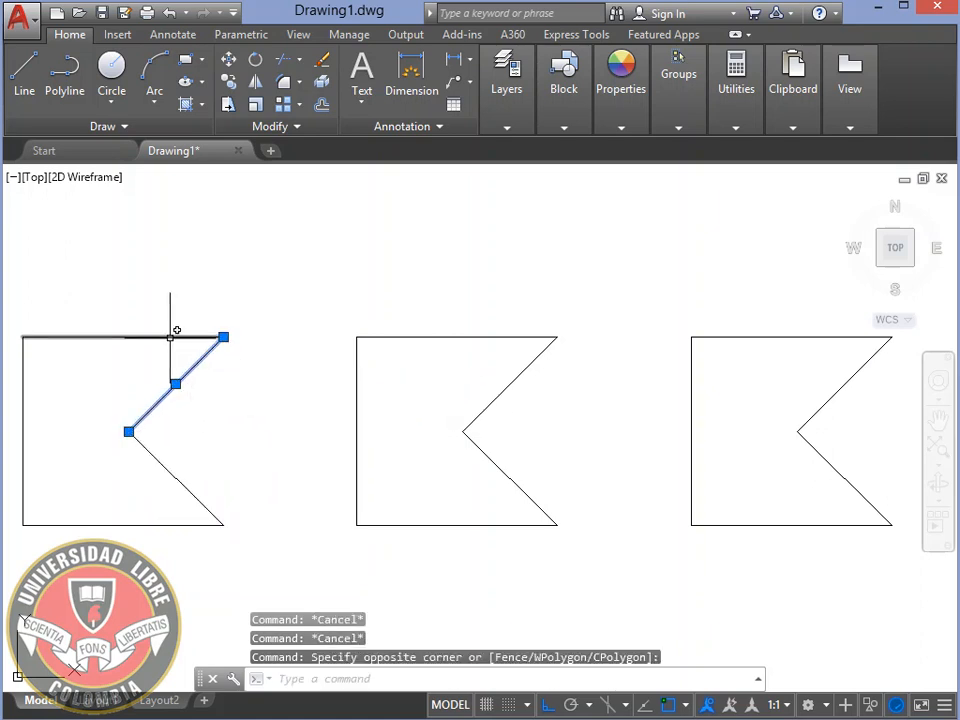
pyautogui.press('Escape')
pyautogui.press('Escape')
pyautogui.click(23, 394)
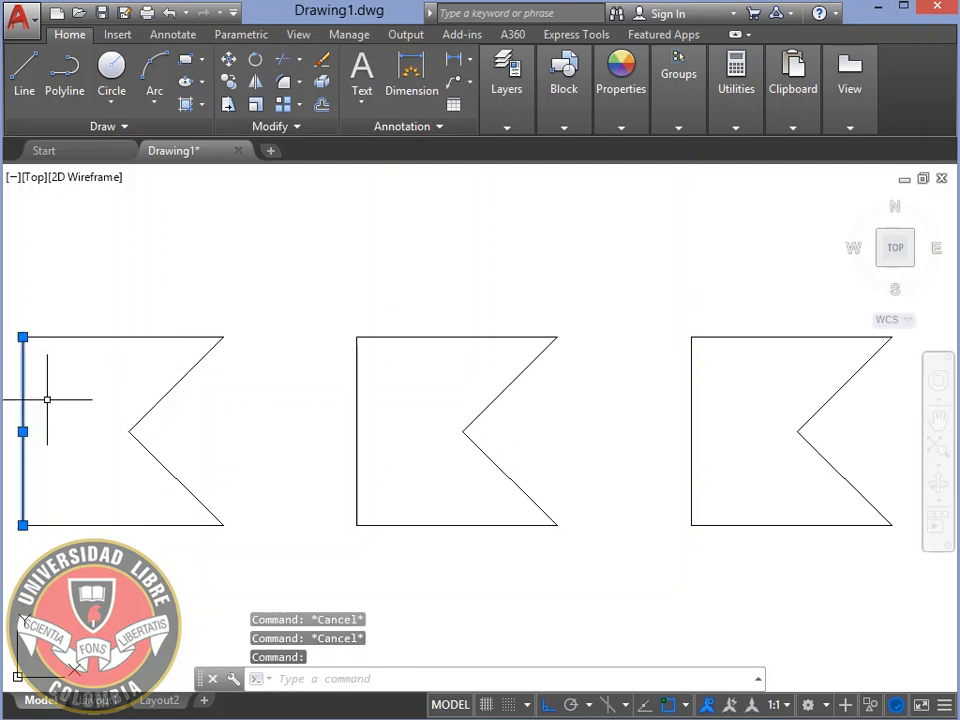
pyautogui.press('Escape')
# Step: Select the middle figure to check whether it is a single polyline, and clear the selection
pyautogui.click(414, 337)
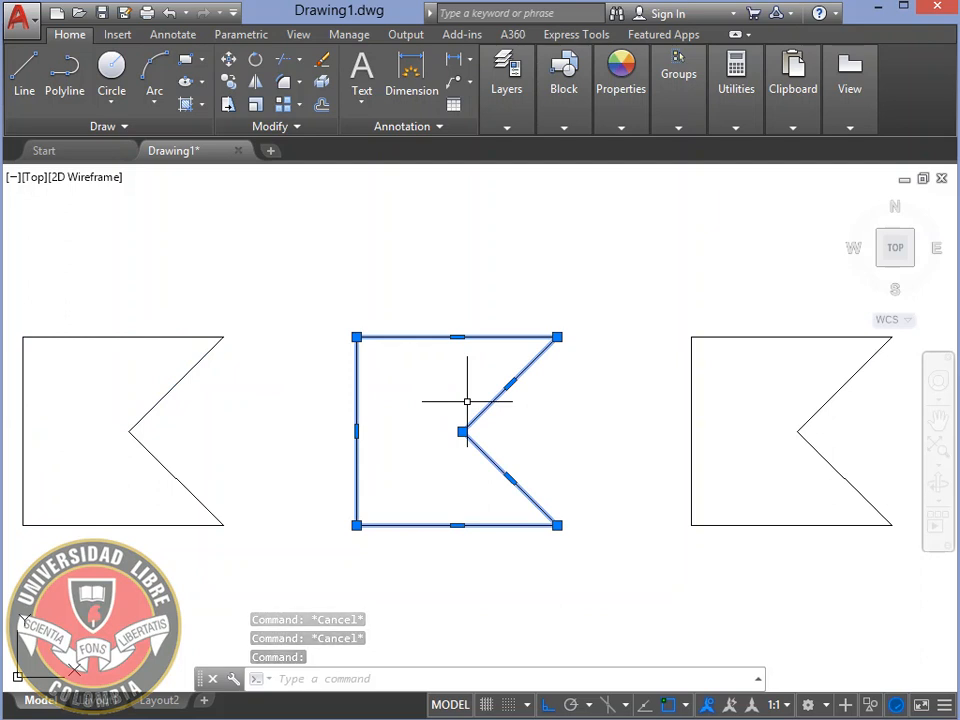
pyautogui.press('Escape')
pyautogui.press('Escape')
# Step: Measure the middle polyline figure's area with AREA and its Object option
pyautogui.write('AREA')
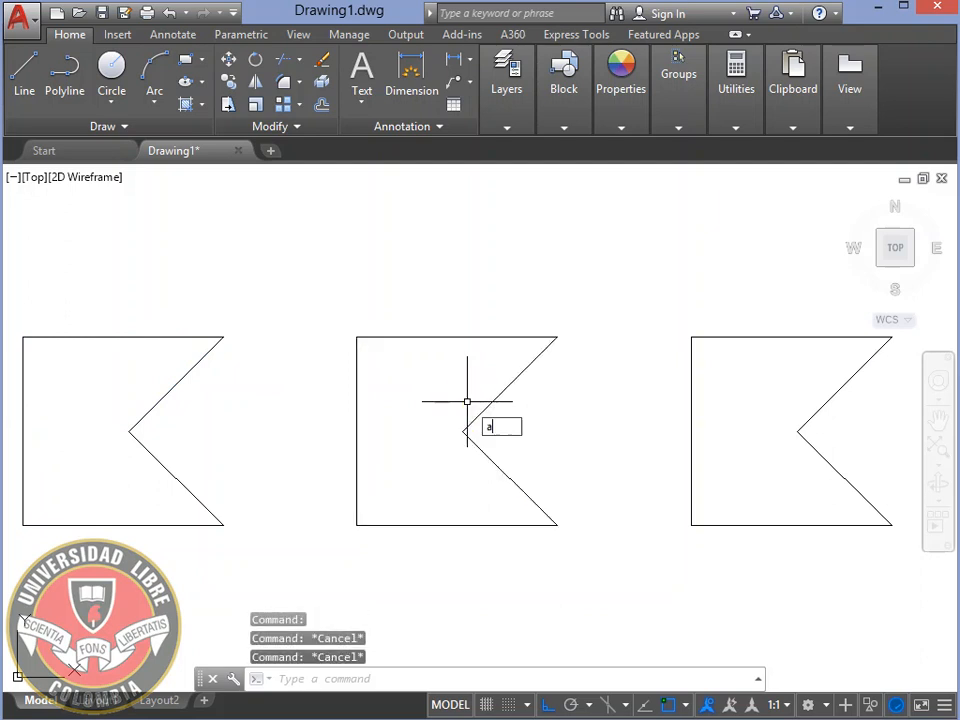
pyautogui.press('Return')
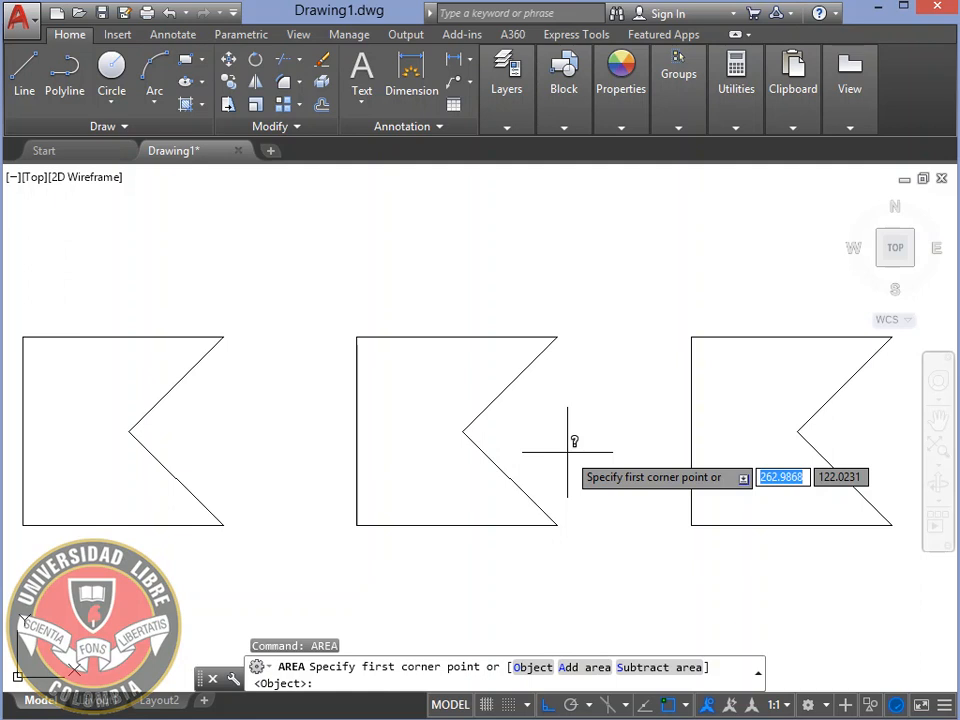
pyautogui.write('o')
pyautogui.press('Return')
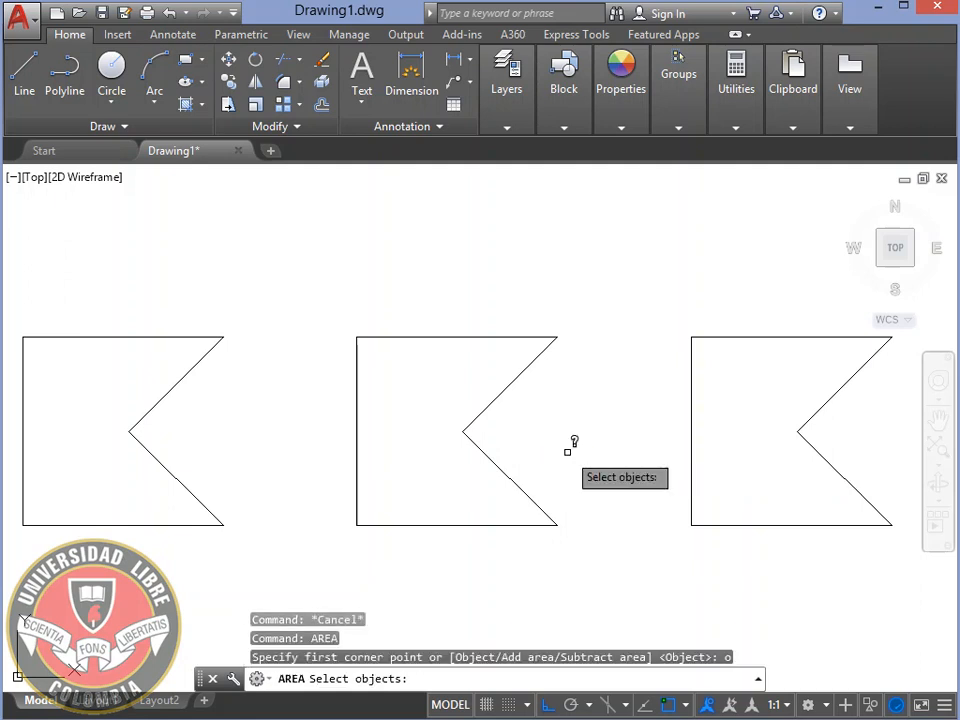
pyautogui.click(449, 336)
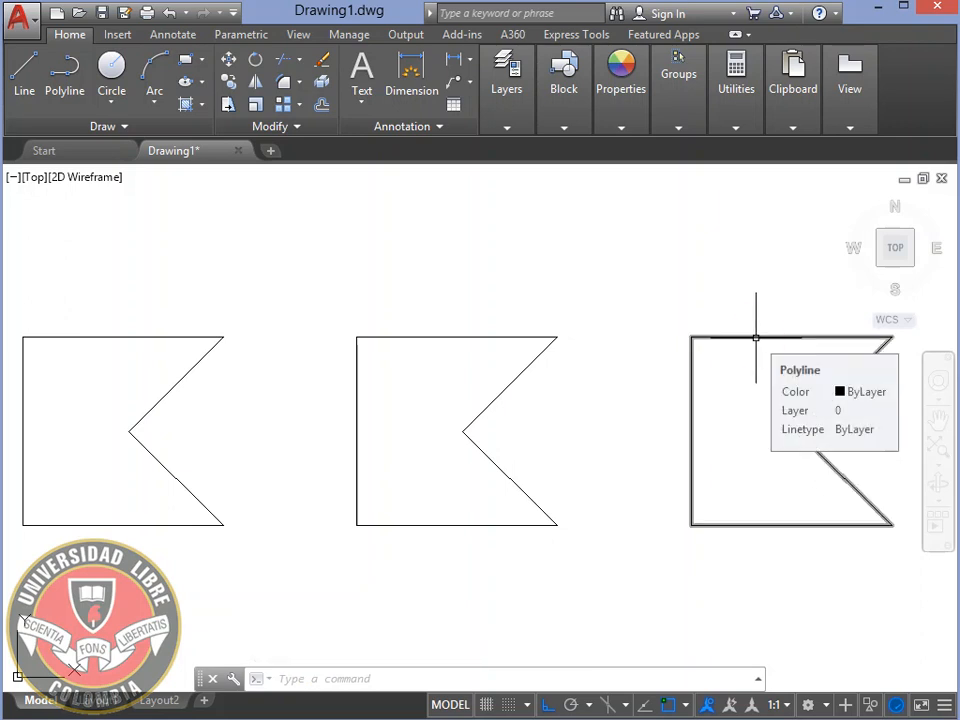
# Step: Measure the third, closed polyline figure's area with AREA and its Object option
pyautogui.write('area')
pyautogui.press('Return')
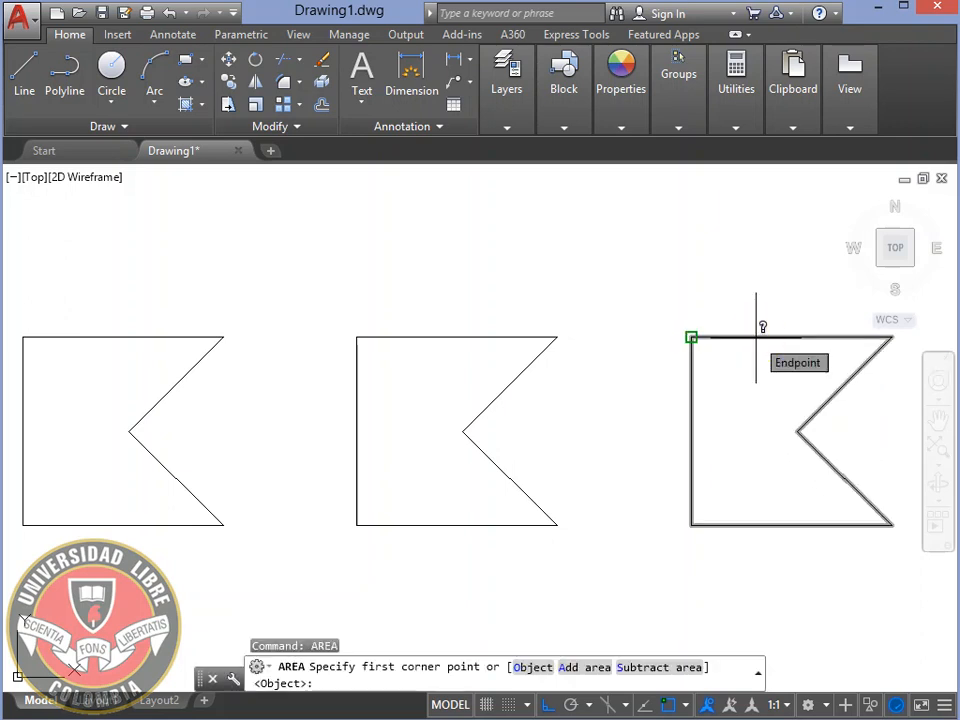
pyautogui.write('o')
pyautogui.press('Return')
pyautogui.click(760, 337)
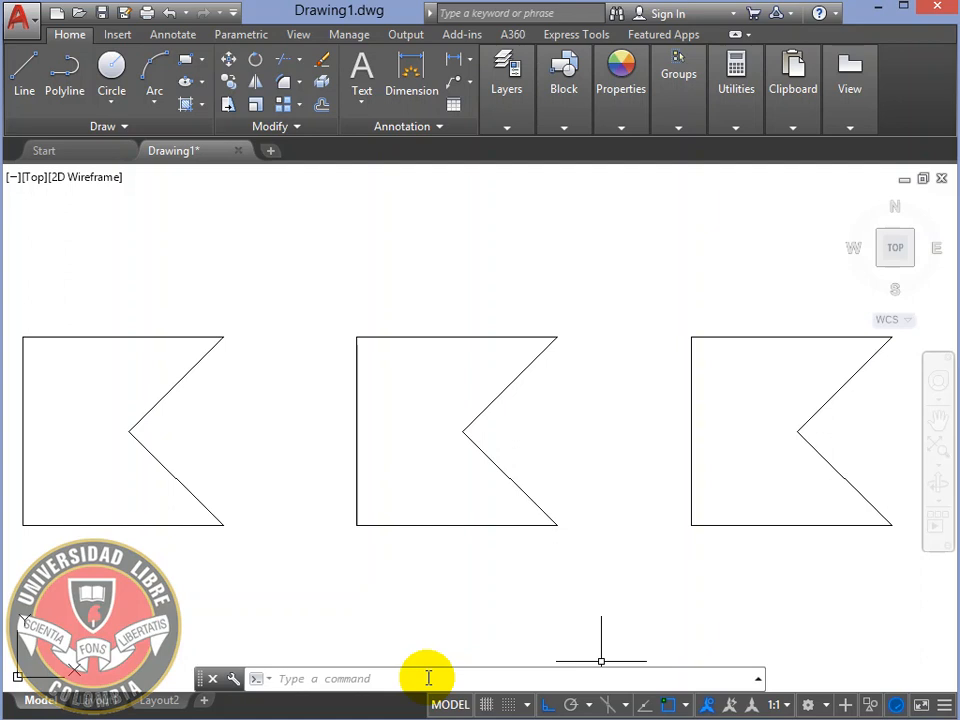
# Step: Show the command history, compare the two polylines' area and length or perimeter results, and close the history
pyautogui.press('F2')
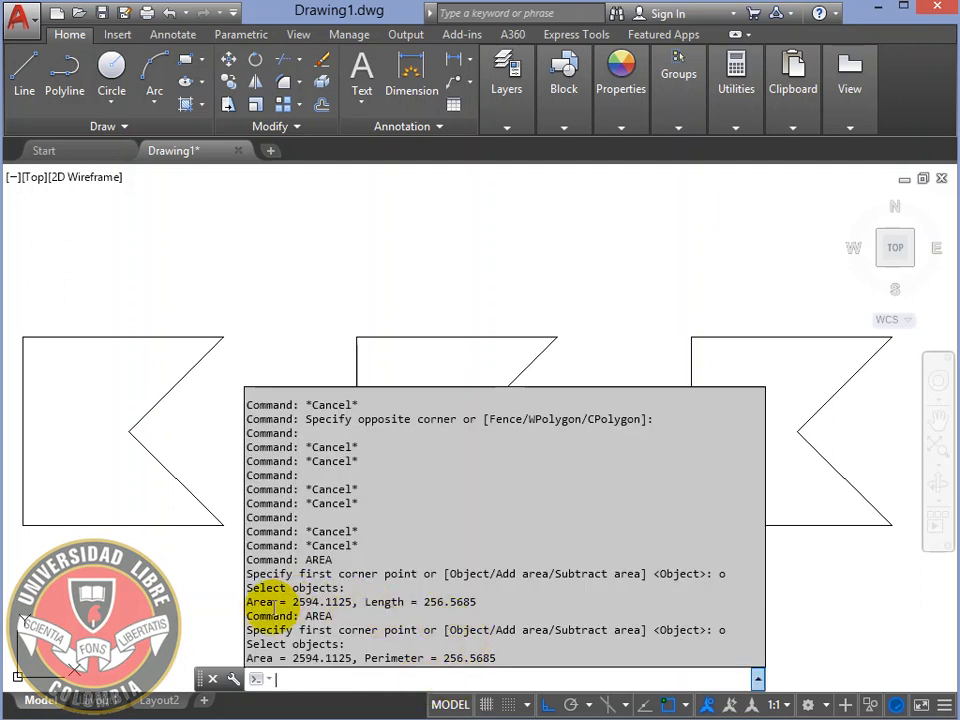
pyautogui.moveTo(263, 601); pyautogui.dragTo(470, 597)
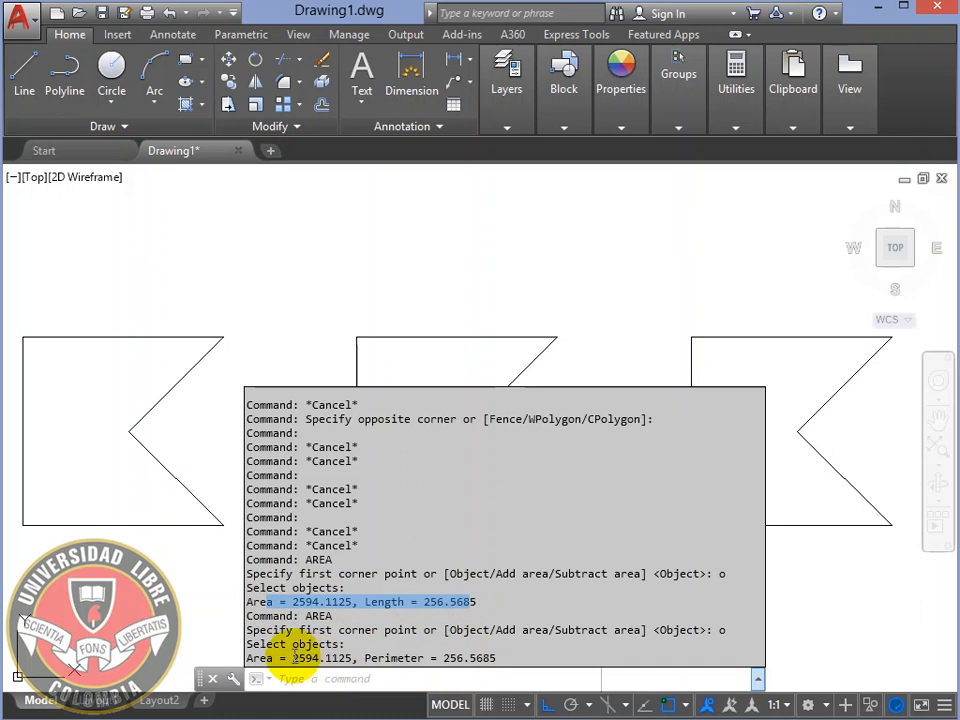
pyautogui.moveTo(293, 658); pyautogui.dragTo(503, 656)
pyautogui.click(503, 654)
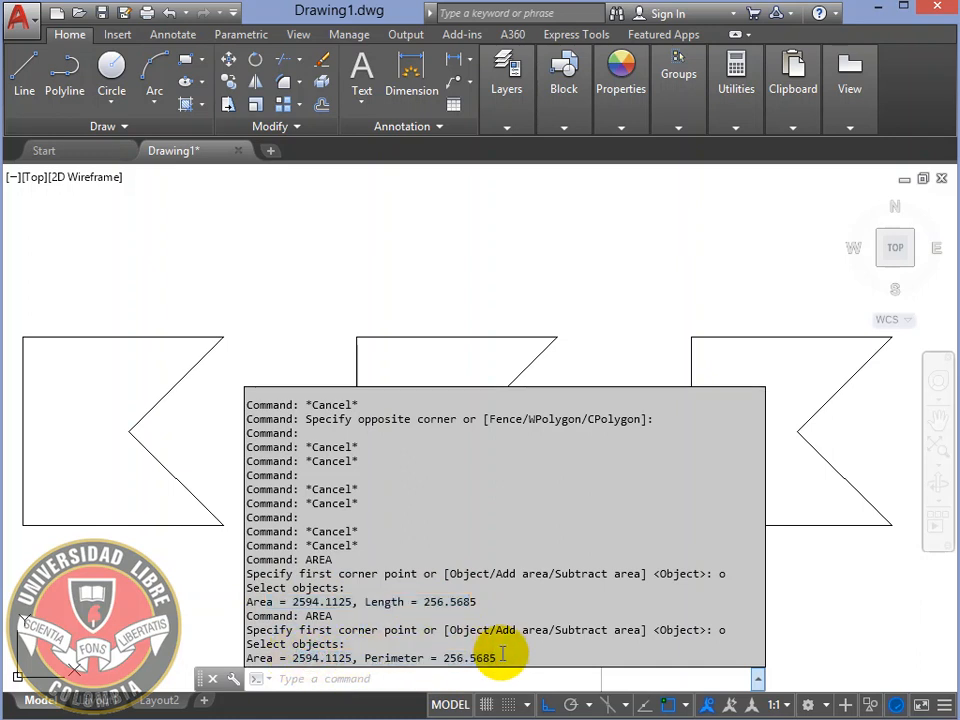
pyautogui.click(610, 307)
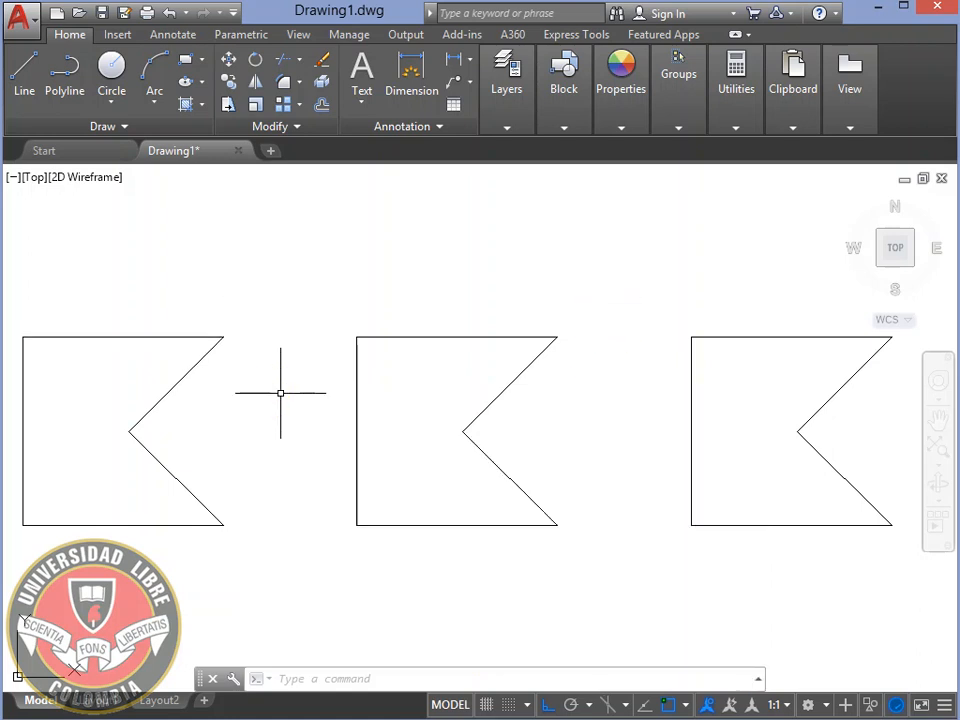
# Step: Measure the first figure's area with AREA by specifying its five corner points, starting at the lower-left corner
pyautogui.write('area')
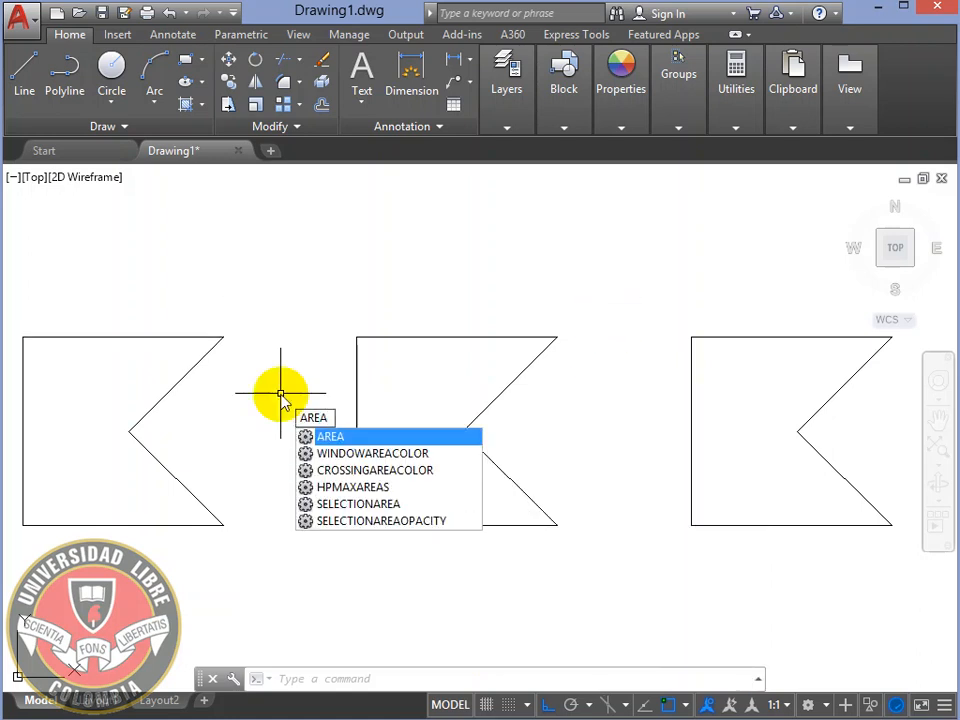
pyautogui.press('Return')
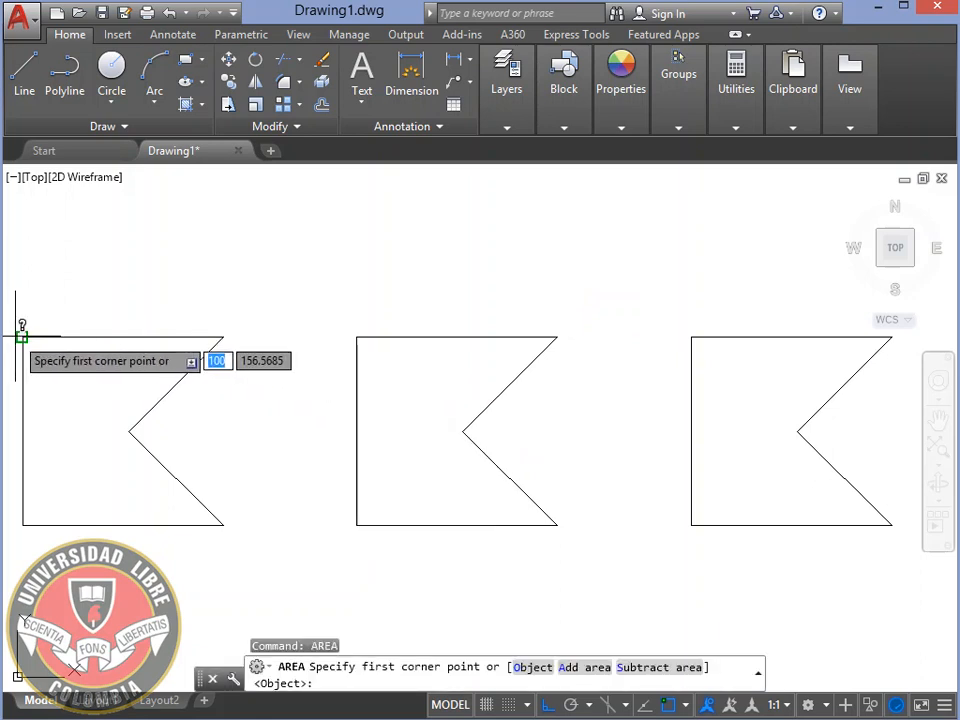
pyautogui.click(22, 525)
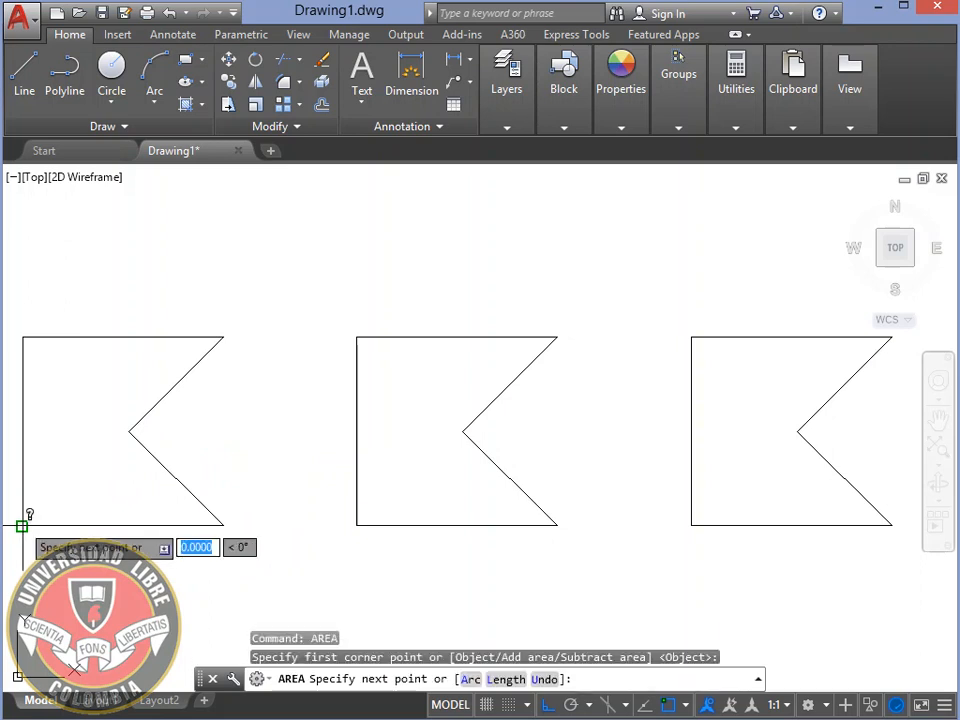
pyautogui.click(222, 525)
pyautogui.click(128, 431)
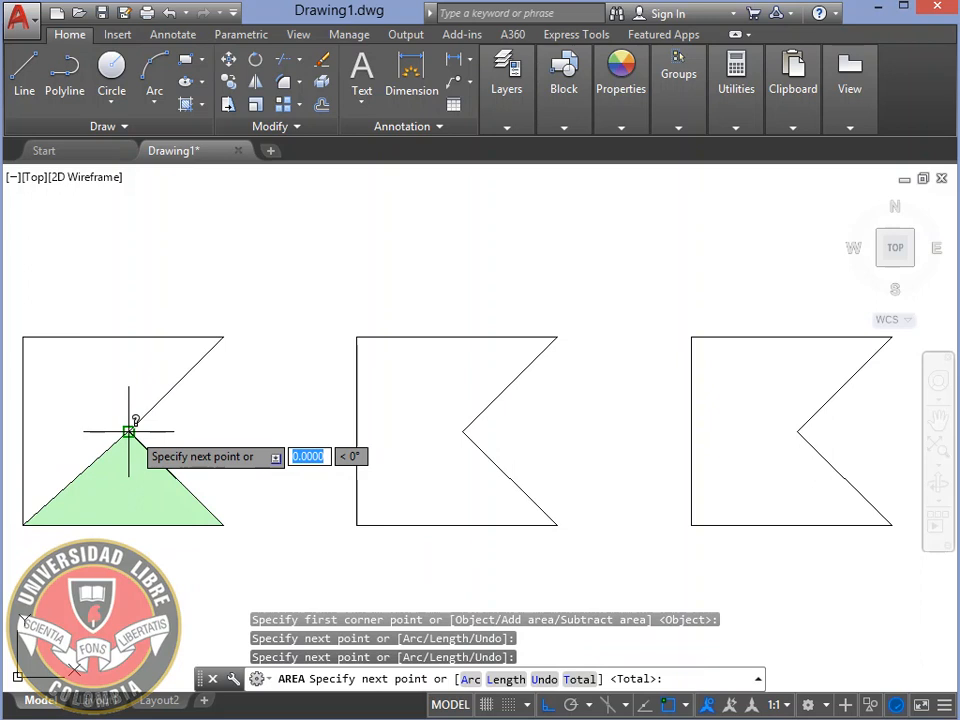
pyautogui.click(222, 337)
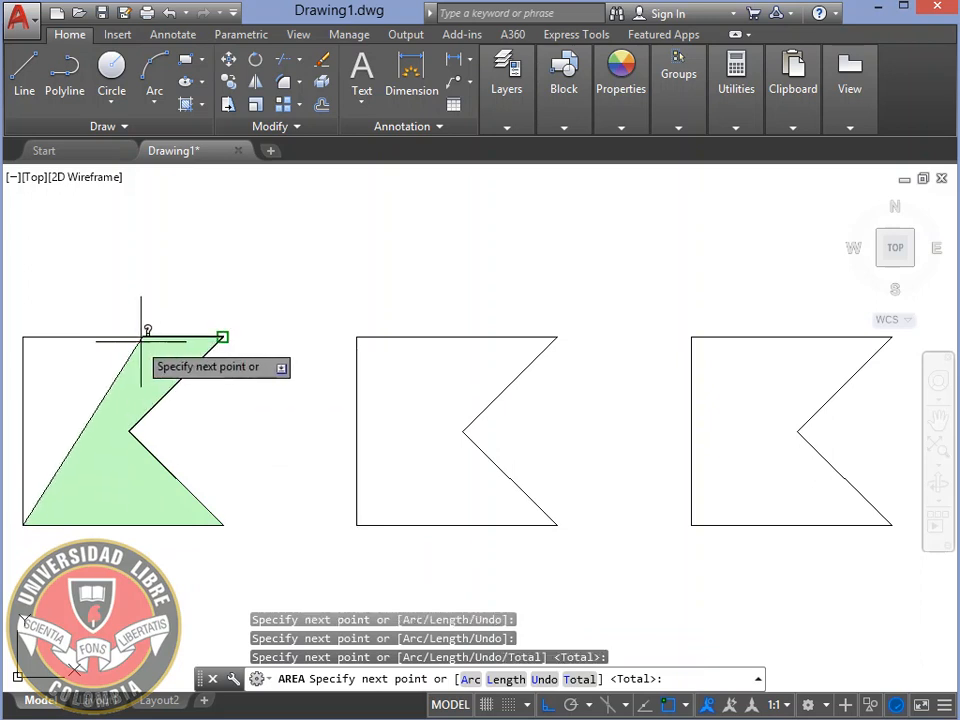
pyautogui.click(22, 337)
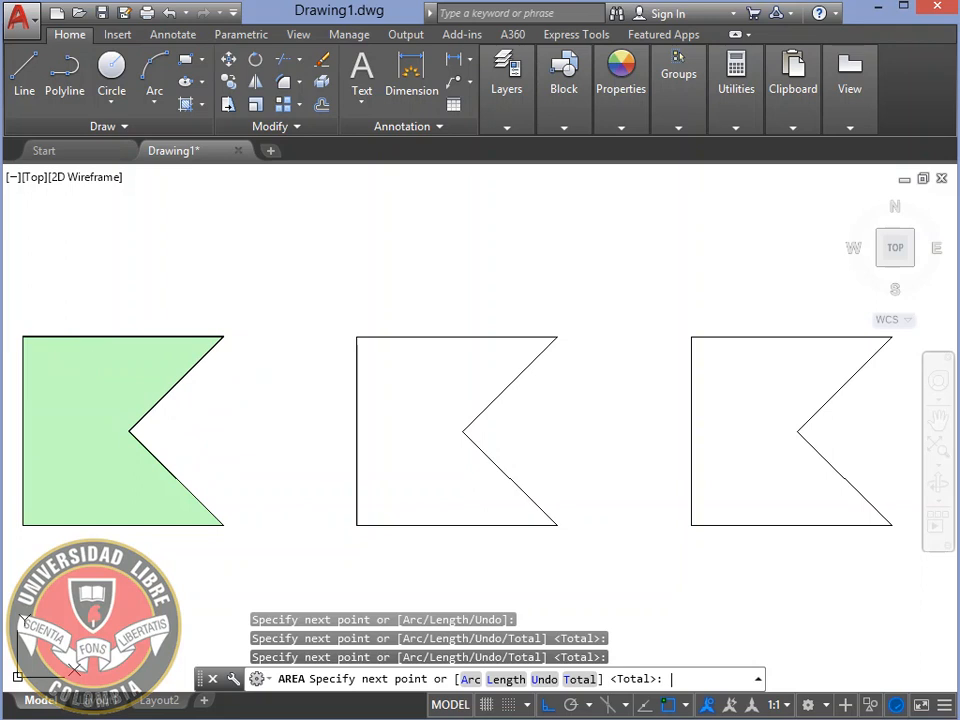
pyautogui.press('Return')
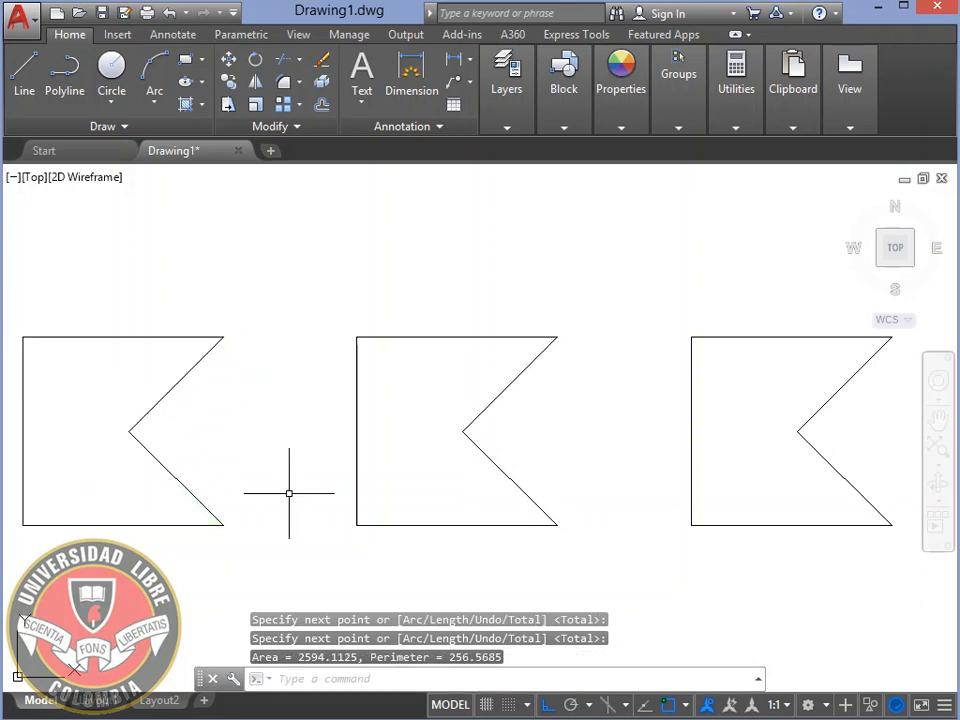
# Step: Show the command history to compare the first figure's area and perimeter with the polylines' results, and close it
pyautogui.press('F2')
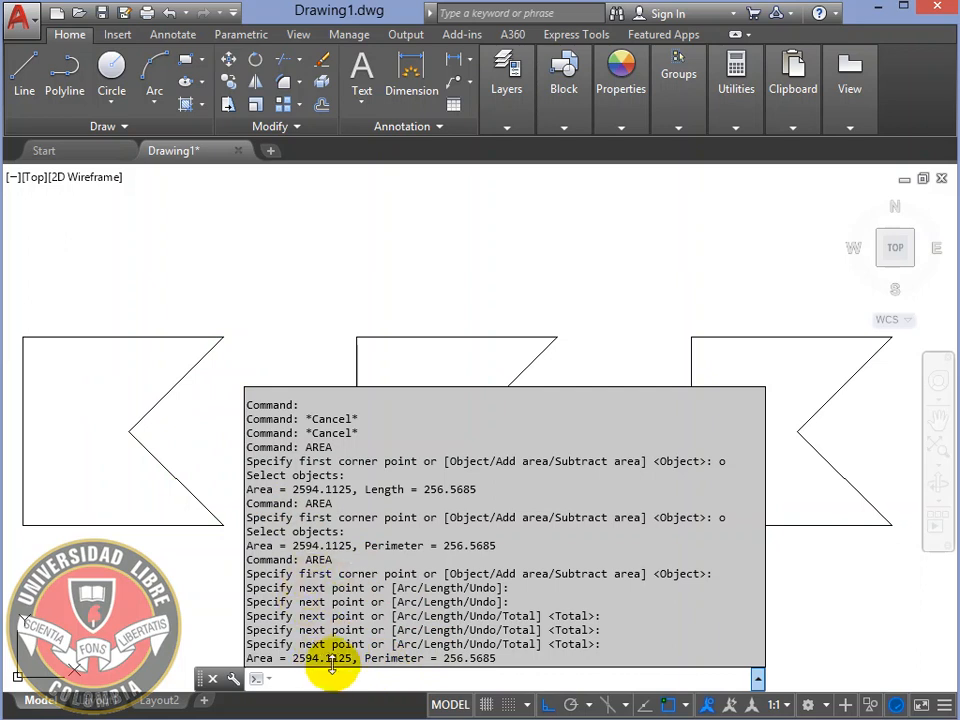
pyautogui.moveTo(497, 660); pyautogui.dragTo(292, 662)
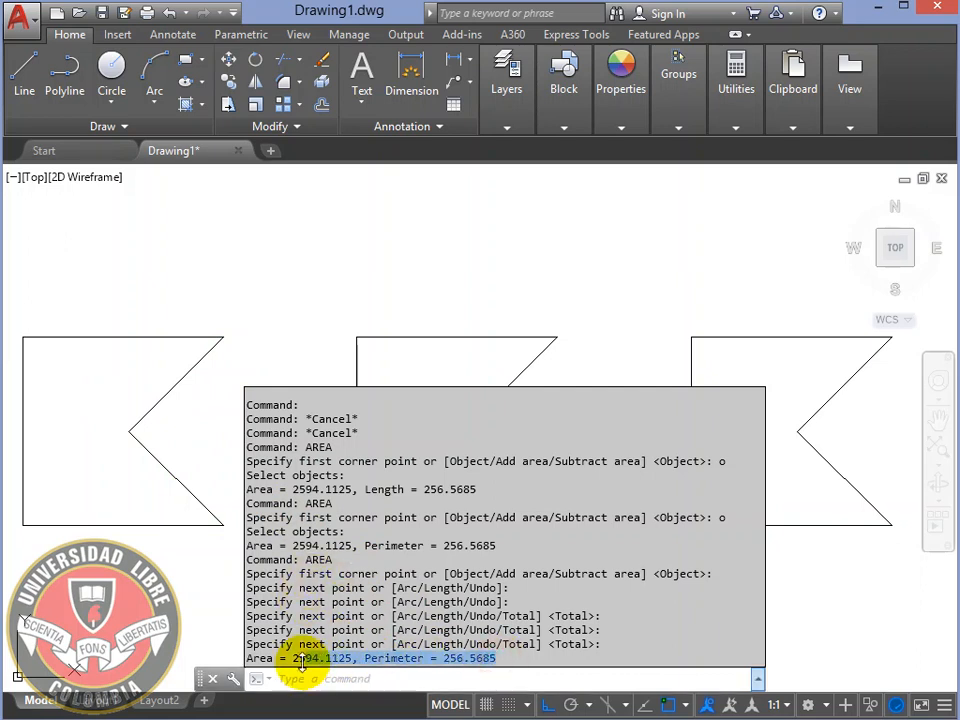
pyautogui.click(445, 545)
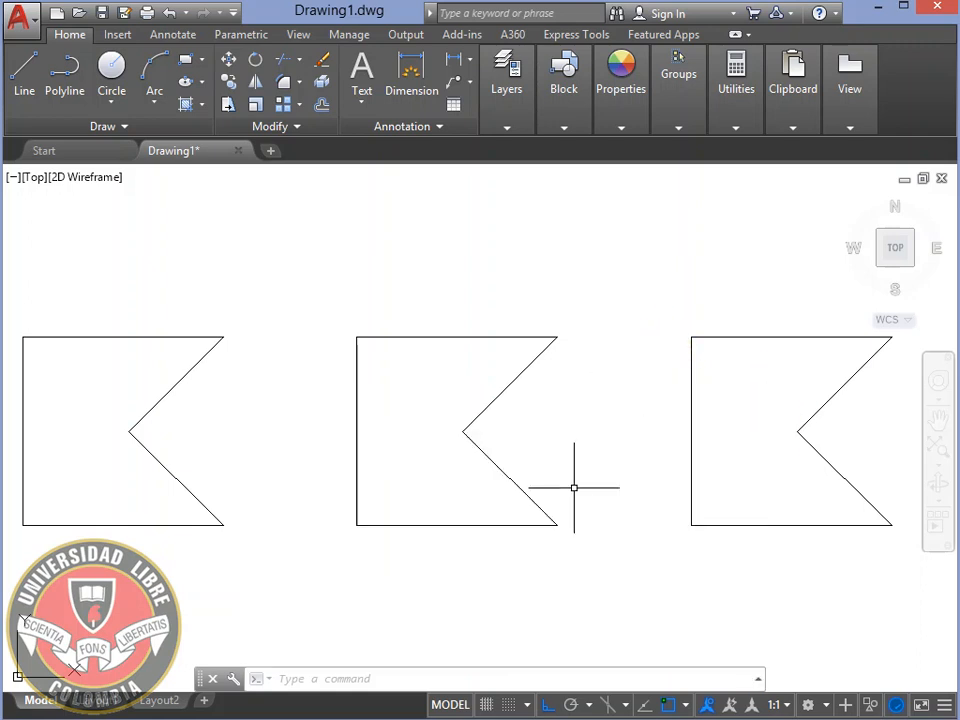
pyautogui.press('Escape')
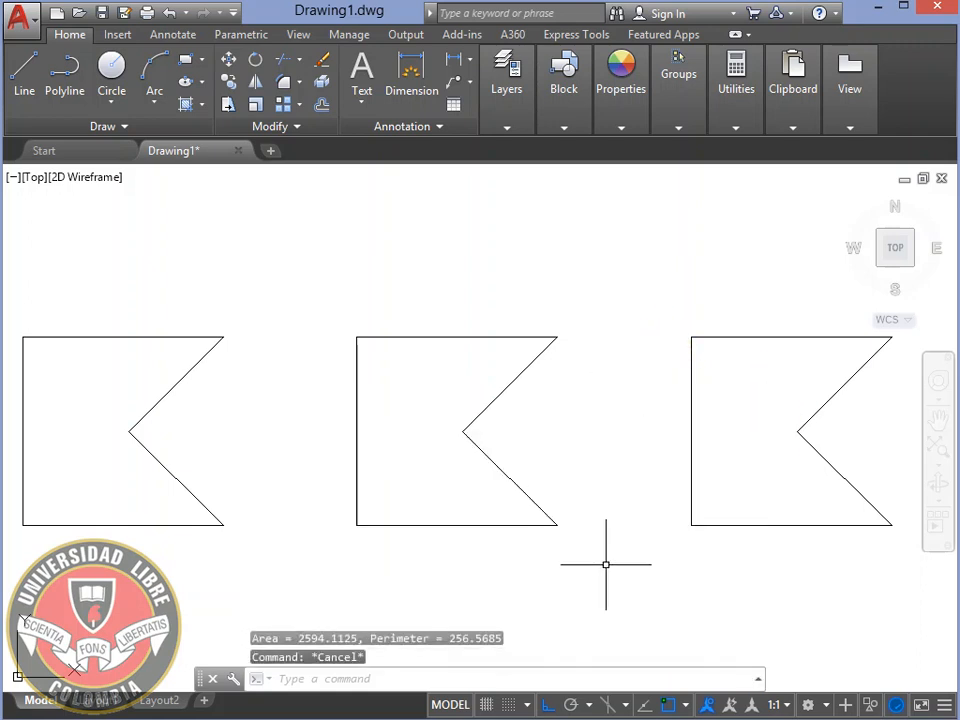